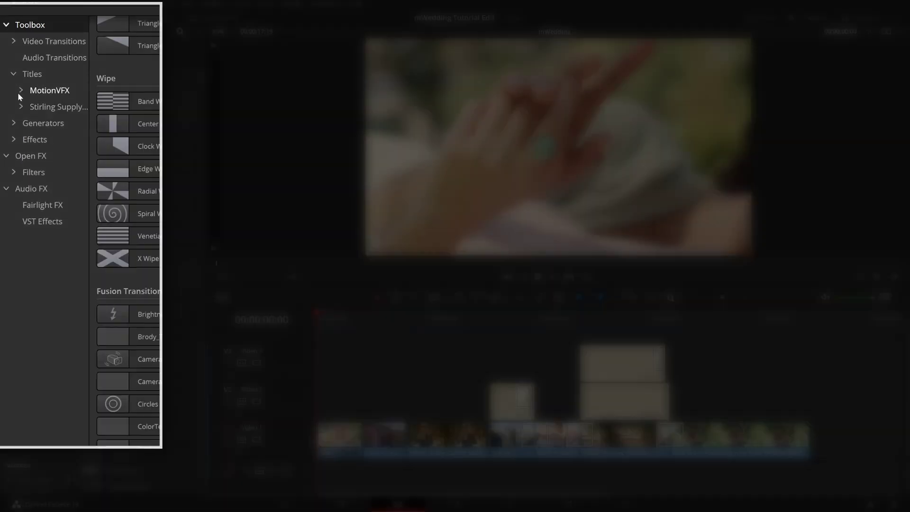
# - Expand the MotionVFX title packs under Toolbox > Titles in the Effects library
pyautogui.click(18, 91)
# - Expand the mWedding pack and preview its Add-ons and Lower3rd 01 titles
pyautogui.click(24, 287)
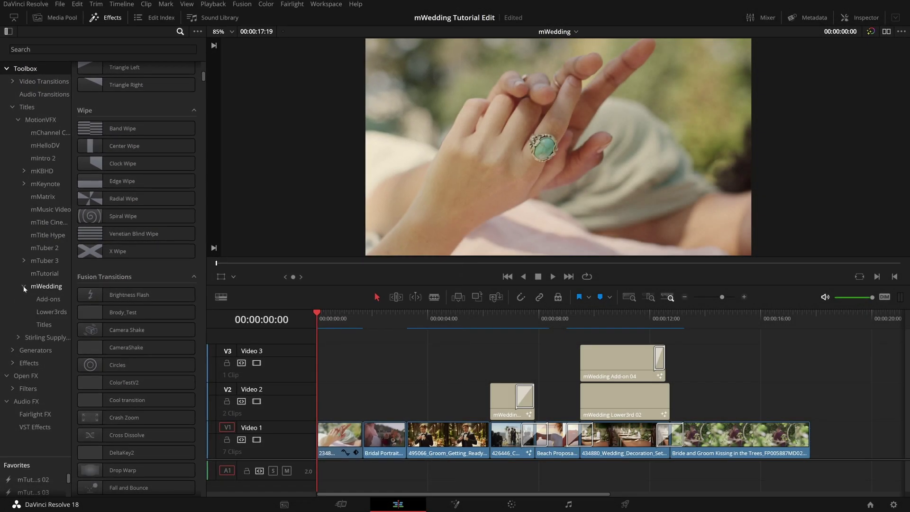
pyautogui.click(38, 299)
pyautogui.click(43, 288)
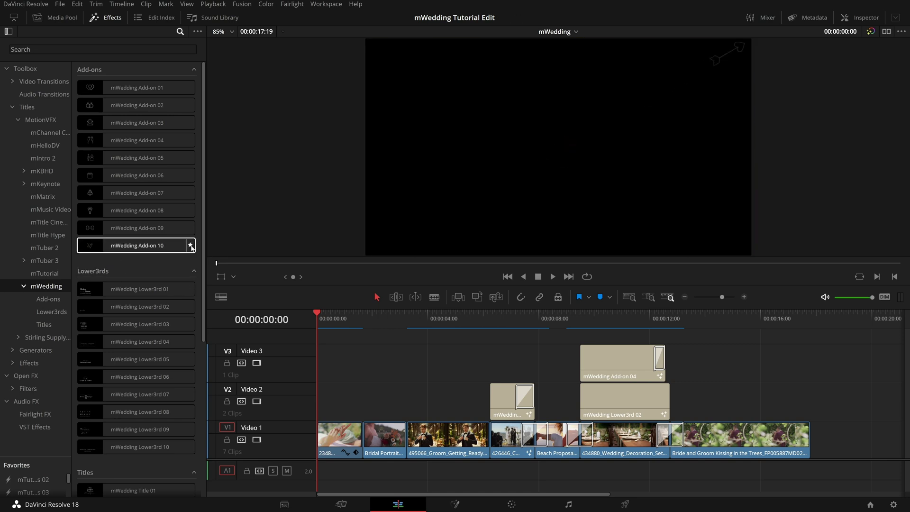
pyautogui.click(191, 246)
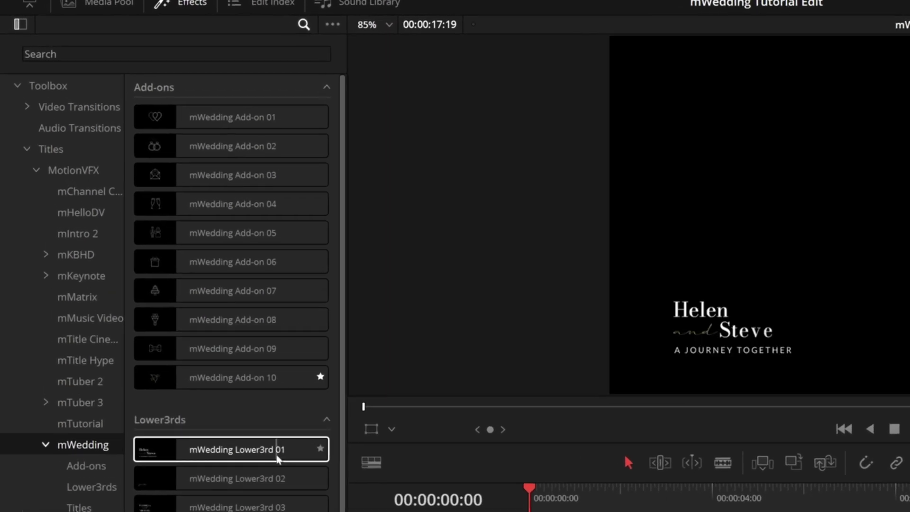
pyautogui.scroll(-4, 277, 460)
pyautogui.scroll(4, 275, 464)
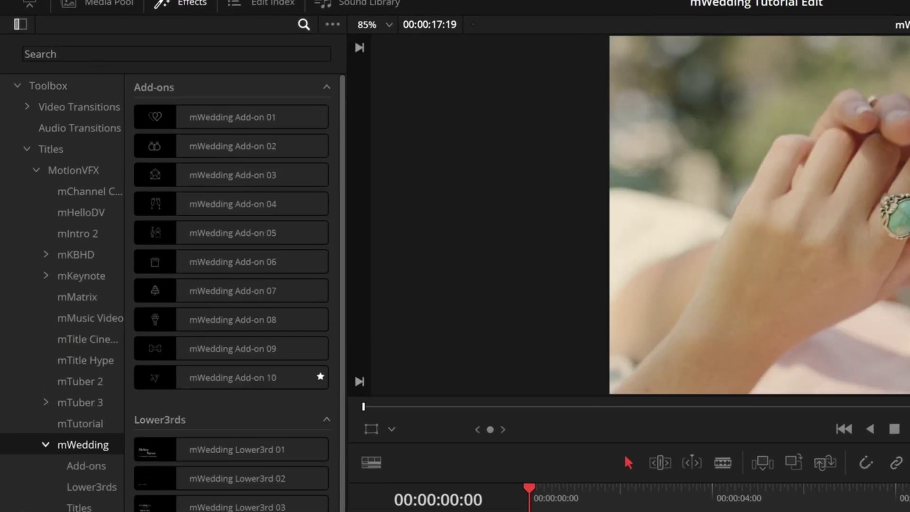
# - Filter the Effects library to 'mwedding' items across the whole Toolbox
pyautogui.click(303, 24)
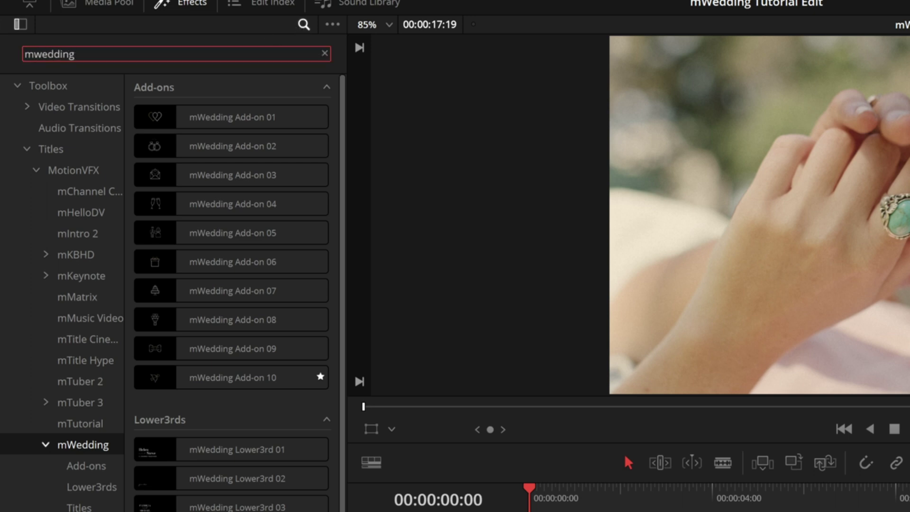
pyautogui.click(89, 85)
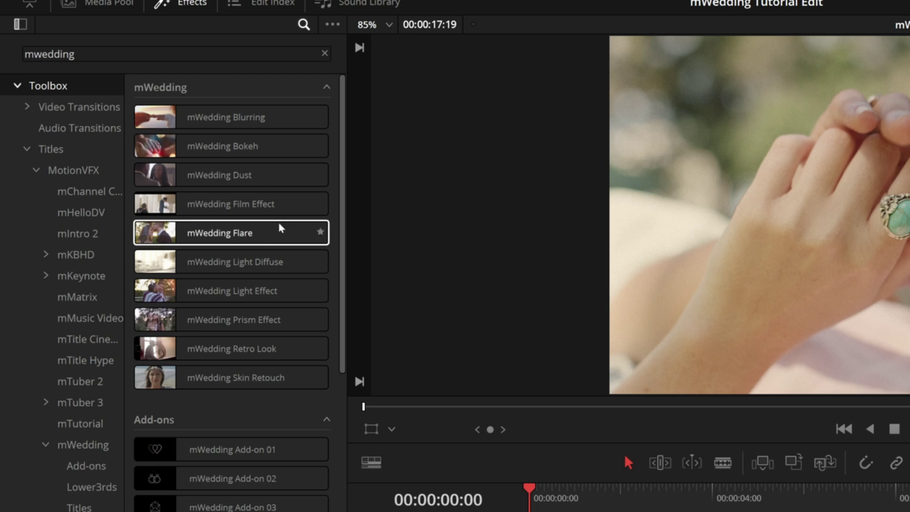
pyautogui.scroll(-10, 279, 228)
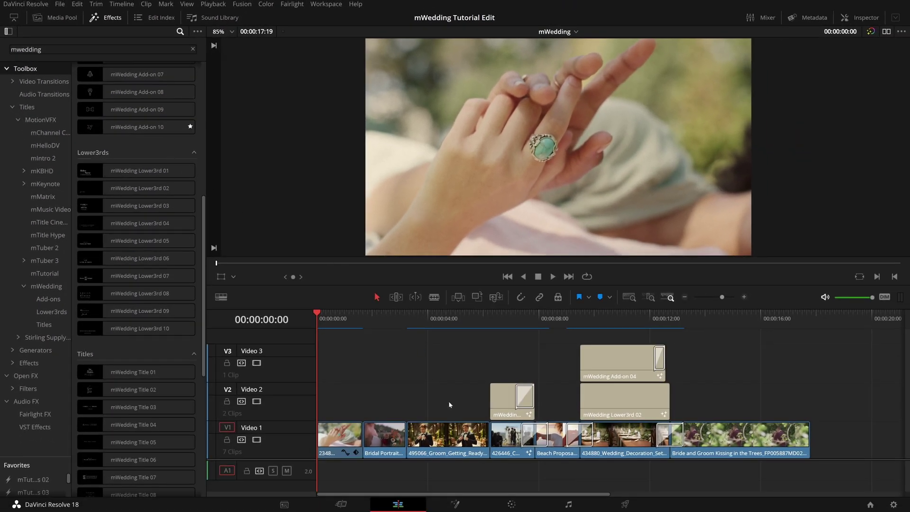
# - Select the table-setting clip 08 on the Color page
pyautogui.click(516, 508)
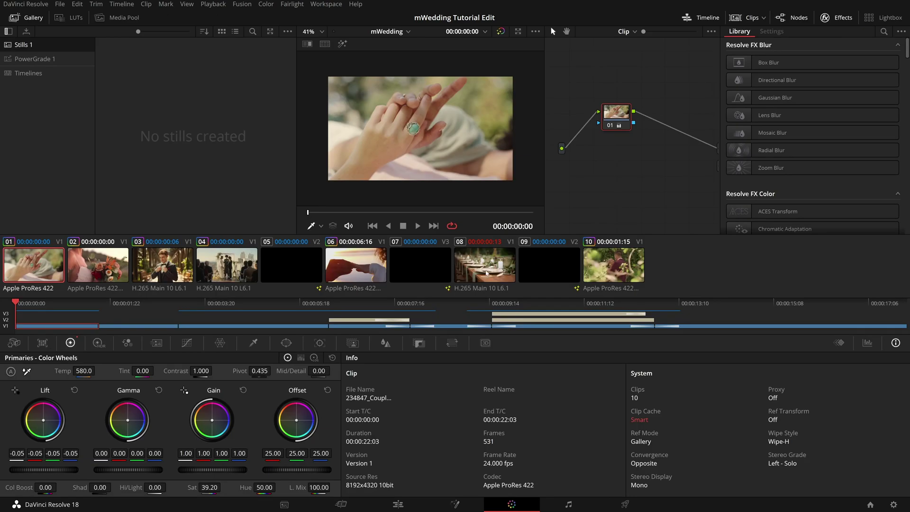
pyautogui.click(646, 318)
pyautogui.click(574, 318)
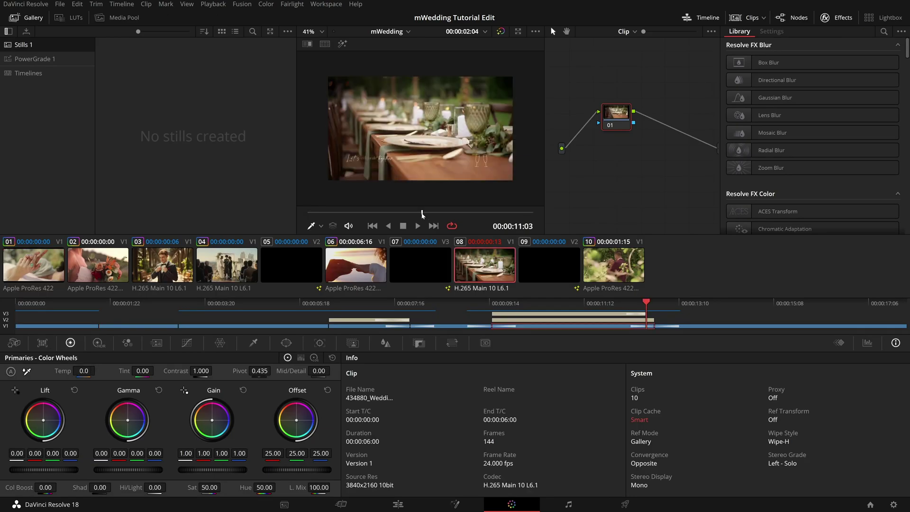
# - Apply the mWedding Dove LUT from LUTs > MotionVFX > mWedding to the current node
pyautogui.click(74, 18)
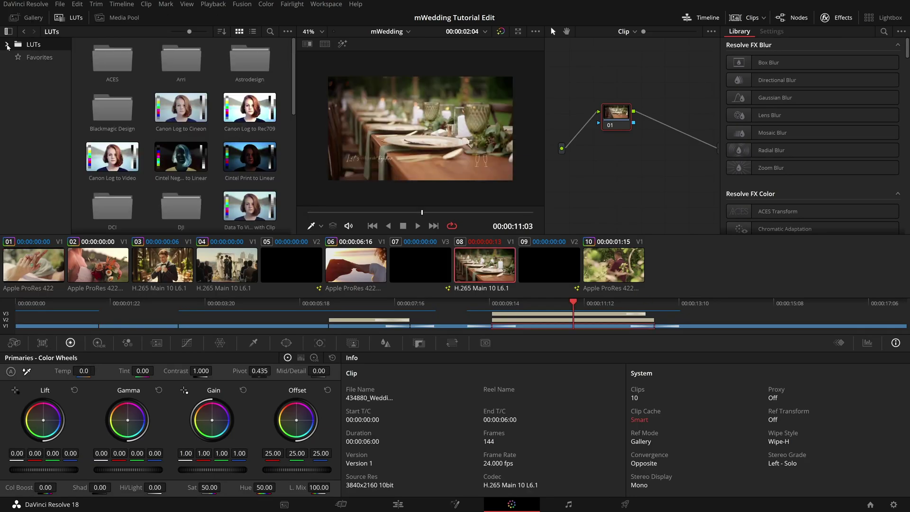
pyautogui.click(7, 44)
pyautogui.scroll(-2, 19, 142)
pyautogui.click(13, 152)
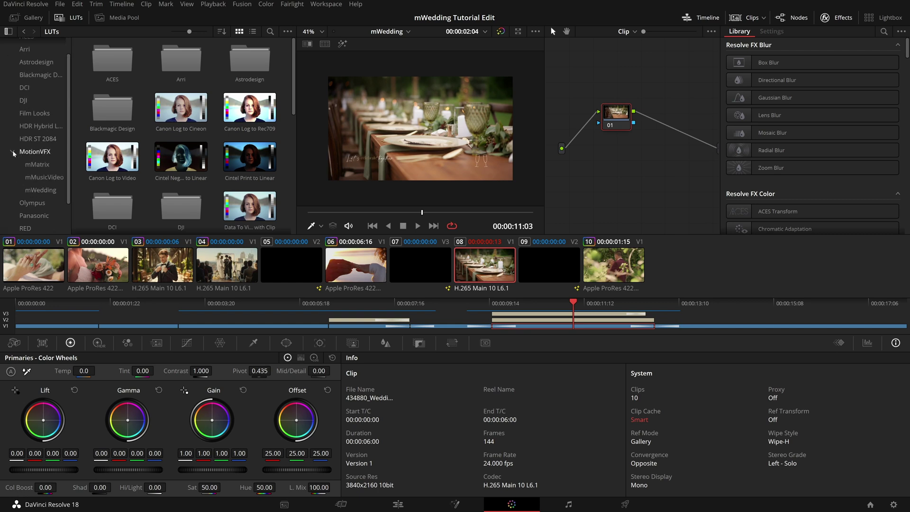
pyautogui.scroll(-2, 28, 159)
pyautogui.click(33, 162)
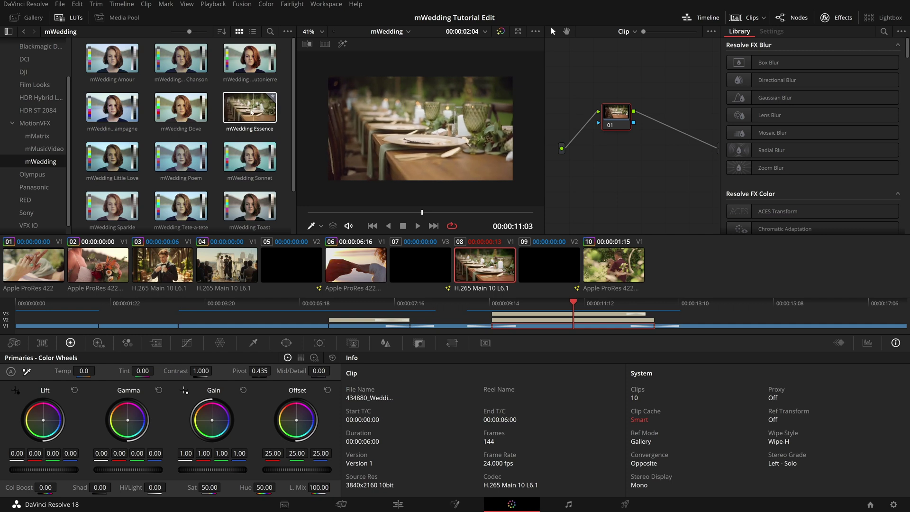
pyautogui.rightClick(166, 110)
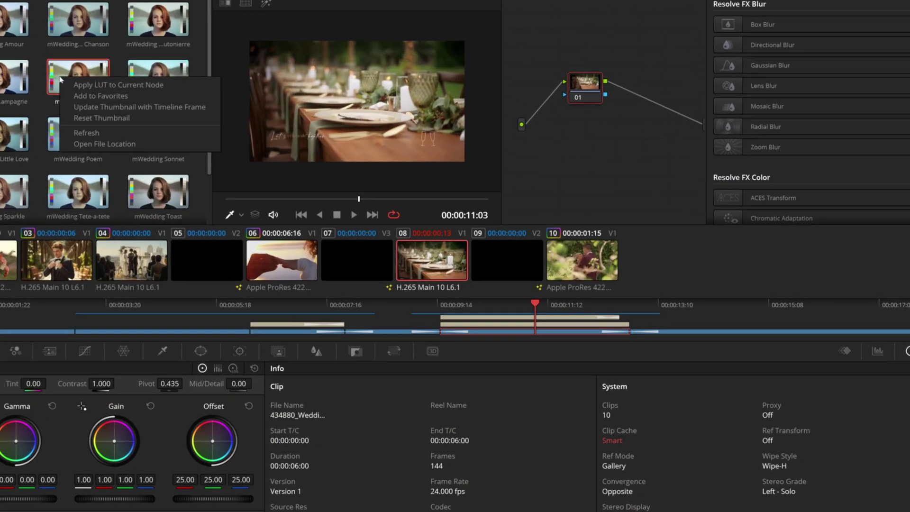
pyautogui.click(194, 115)
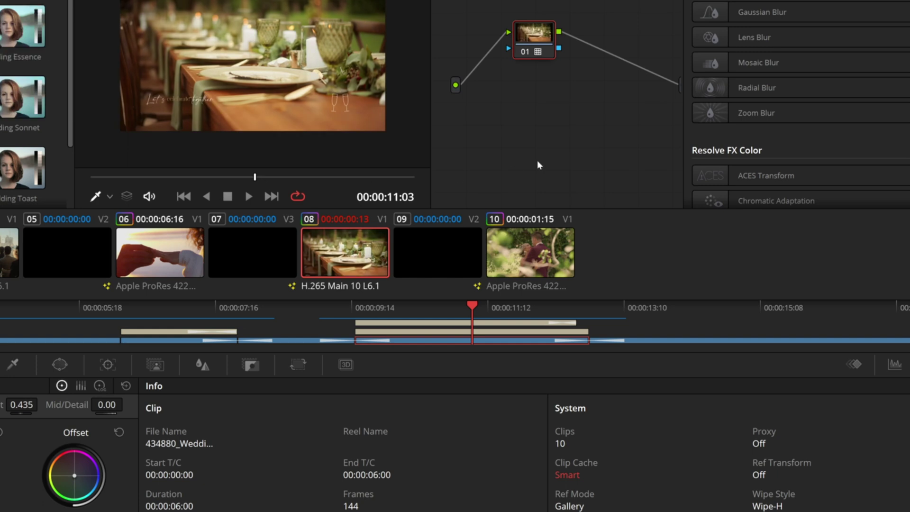
# - Assign mWedding Dove to node 01 via its LUT menu, then return to Edit
pyautogui.rightClick(538, 41)
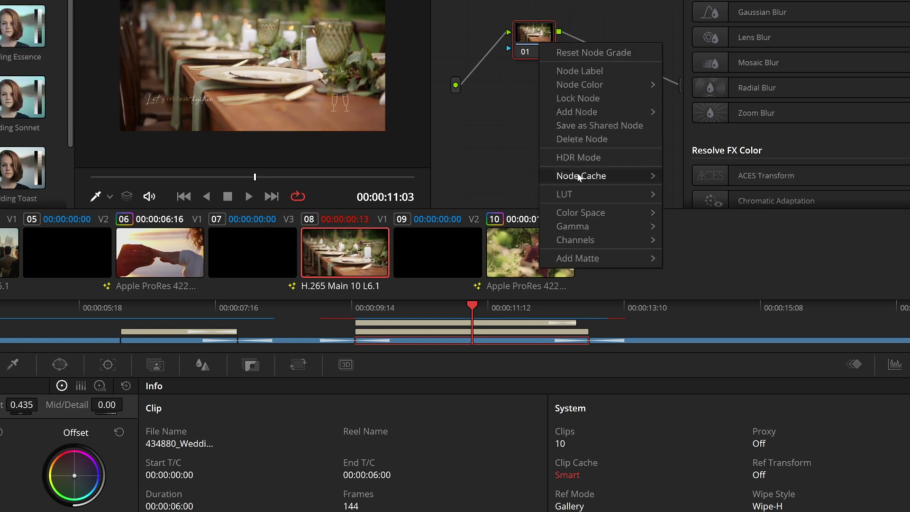
pyautogui.moveTo(584, 195)
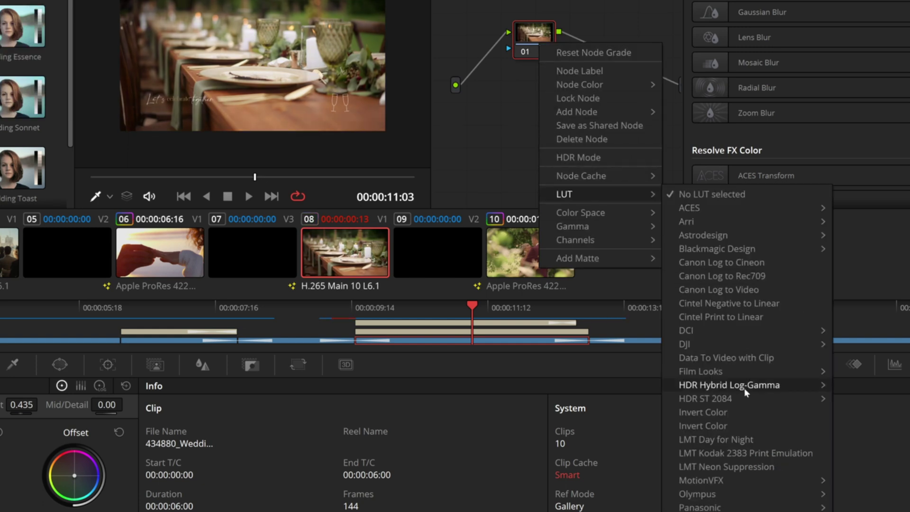
pyautogui.moveTo(726, 479)
pyautogui.moveTo(853, 508)
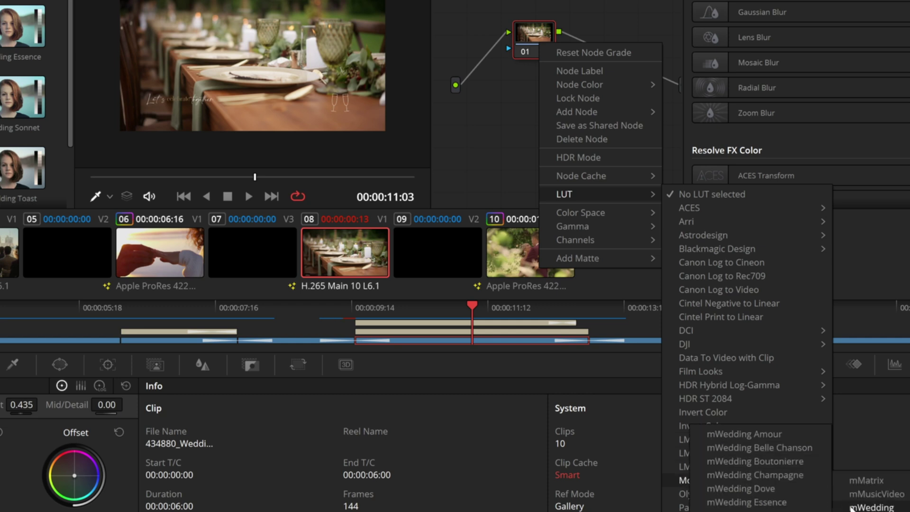
pyautogui.click(789, 487)
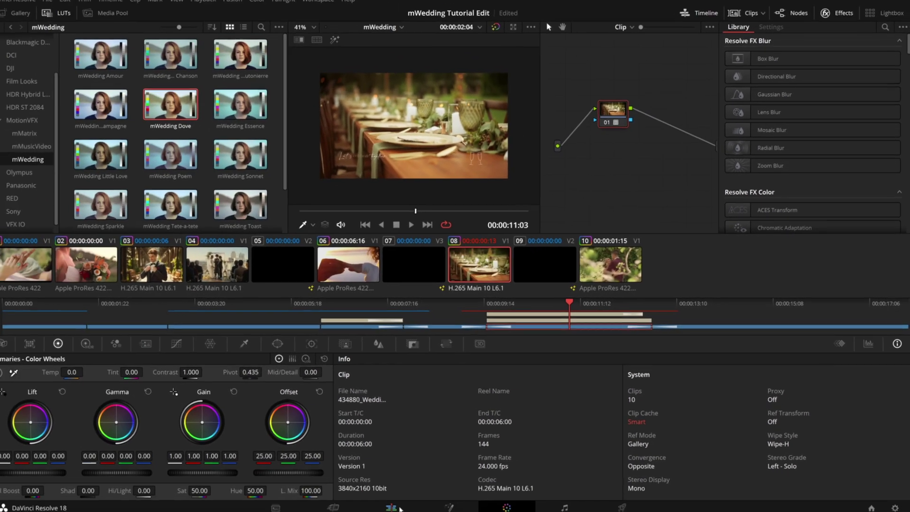
pyautogui.click(404, 504)
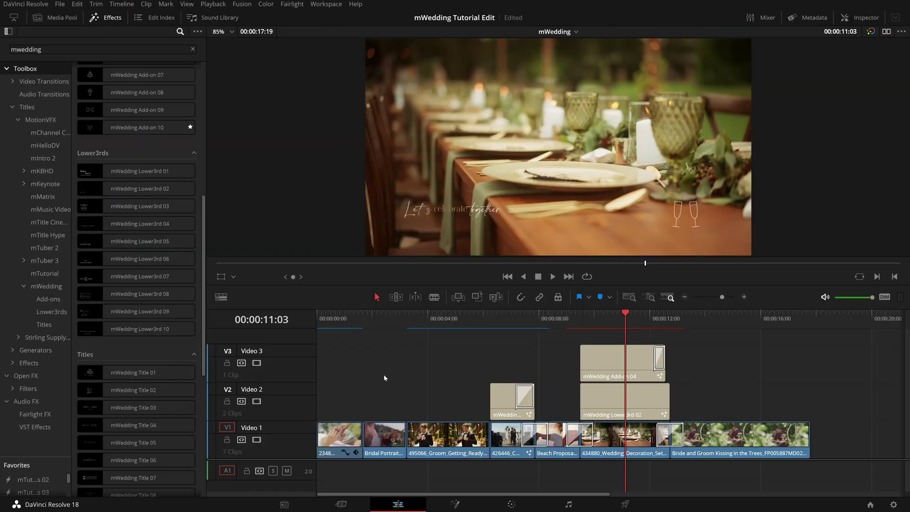
pyautogui.moveTo(157, 460); pyautogui.dragTo(313, 411)
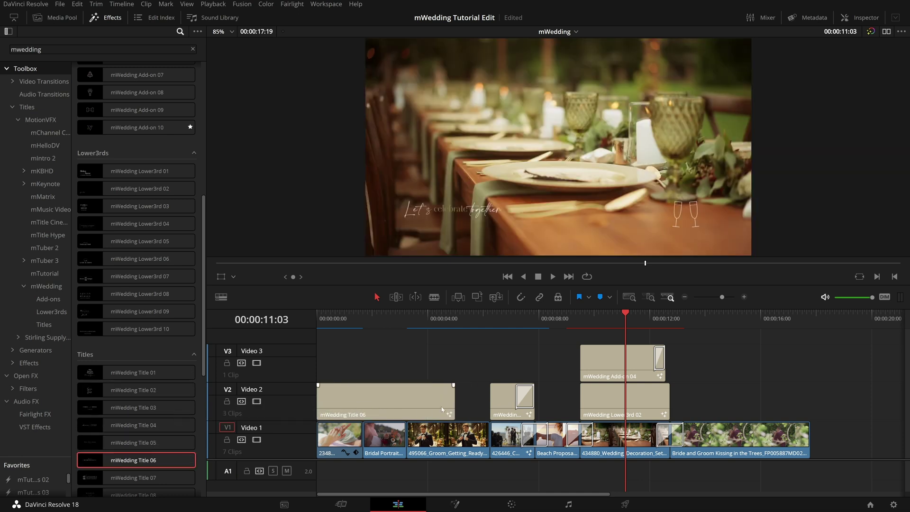
pyautogui.moveTo(451, 399); pyautogui.dragTo(386, 404)
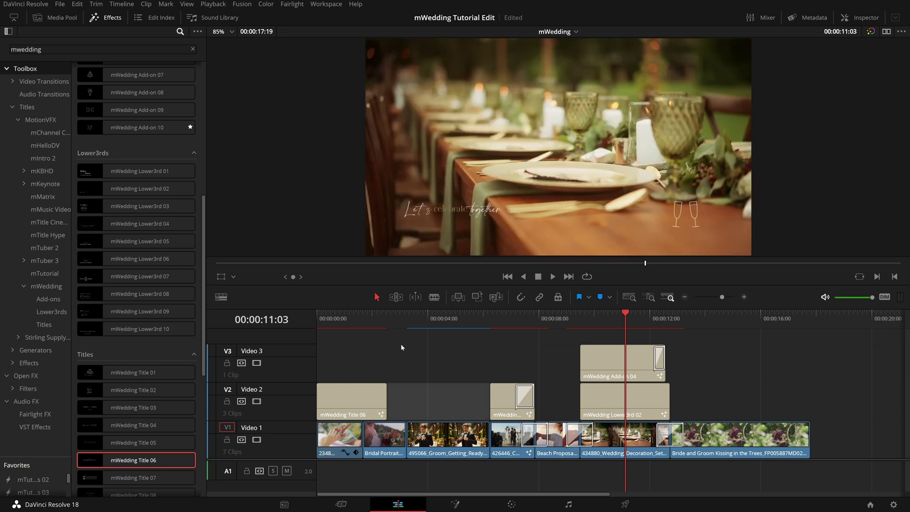
pyautogui.click(363, 320)
pyautogui.press('Left')
pyautogui.press('Left')
pyautogui.press('Left')
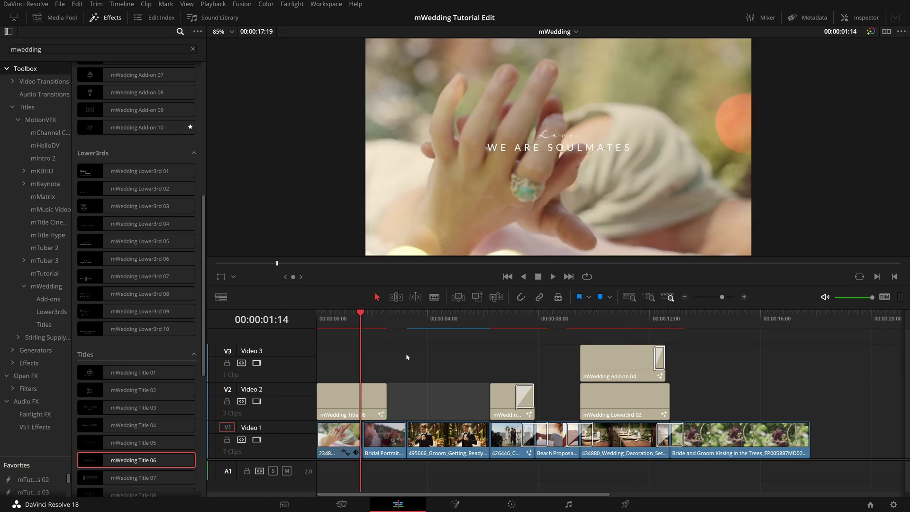
pyautogui.scroll(3, 413, 395)
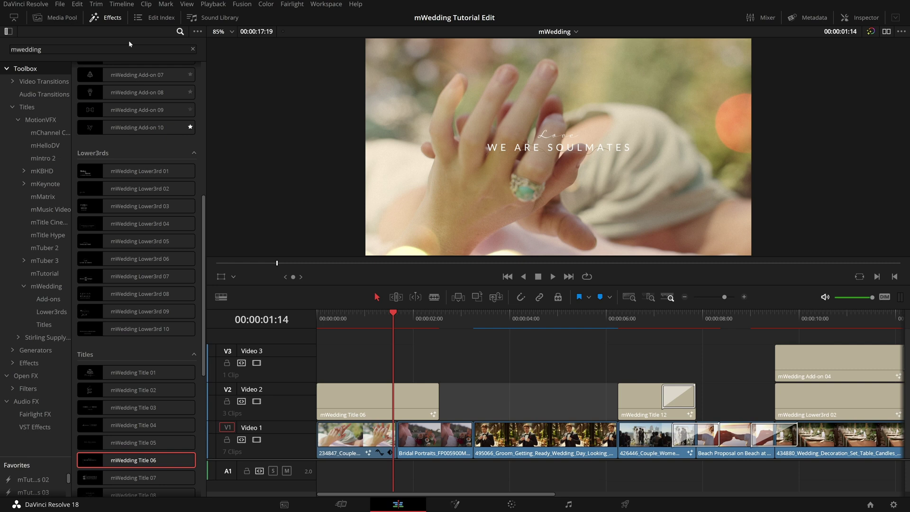
pyautogui.click(109, 19)
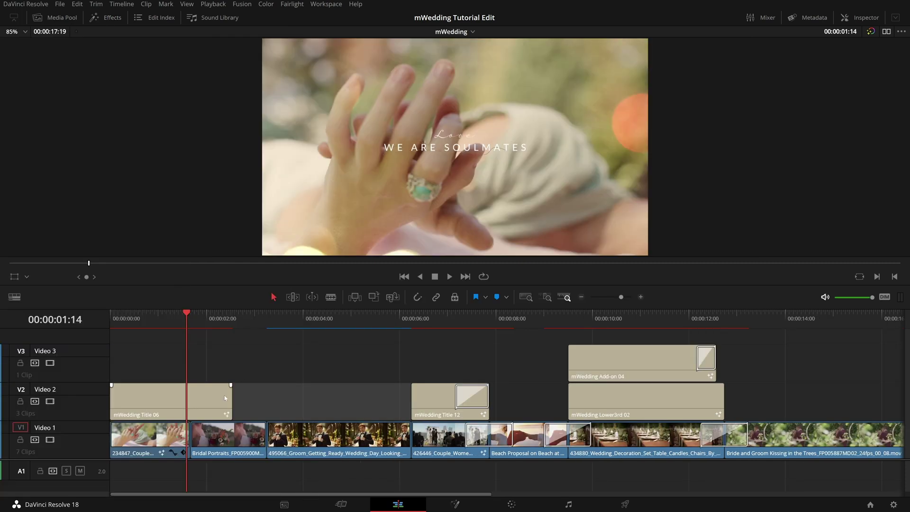
pyautogui.moveTo(230, 385); pyautogui.dragTo(204, 385)
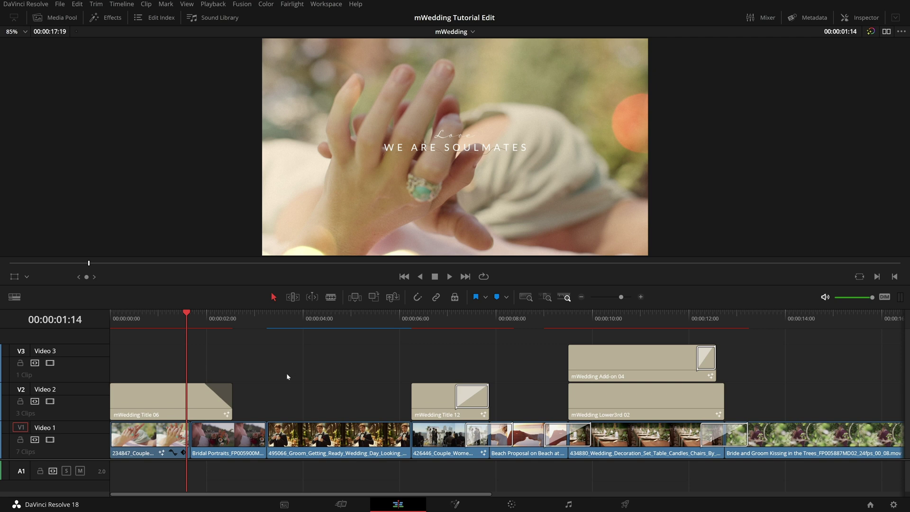
pyautogui.moveTo(201, 325); pyautogui.dragTo(206, 325)
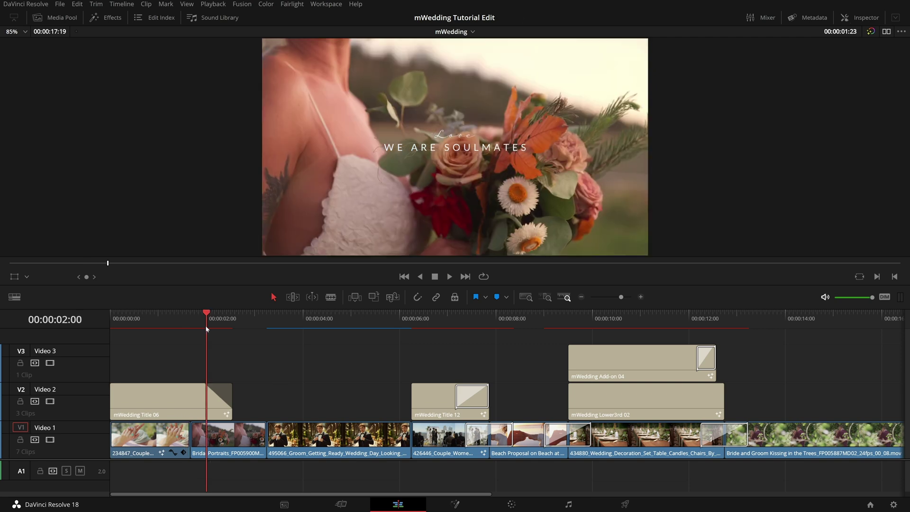
pyautogui.press('space')
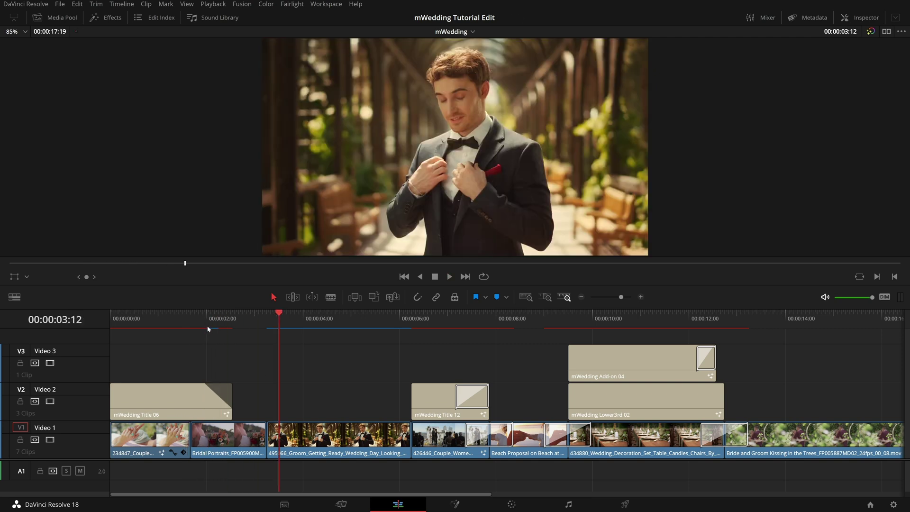
# - Toggle mWedding Title 06's intro animation off and on in the Inspector, scrubbing to review
pyautogui.moveTo(200, 327); pyautogui.dragTo(191, 326)
pyautogui.click(181, 407)
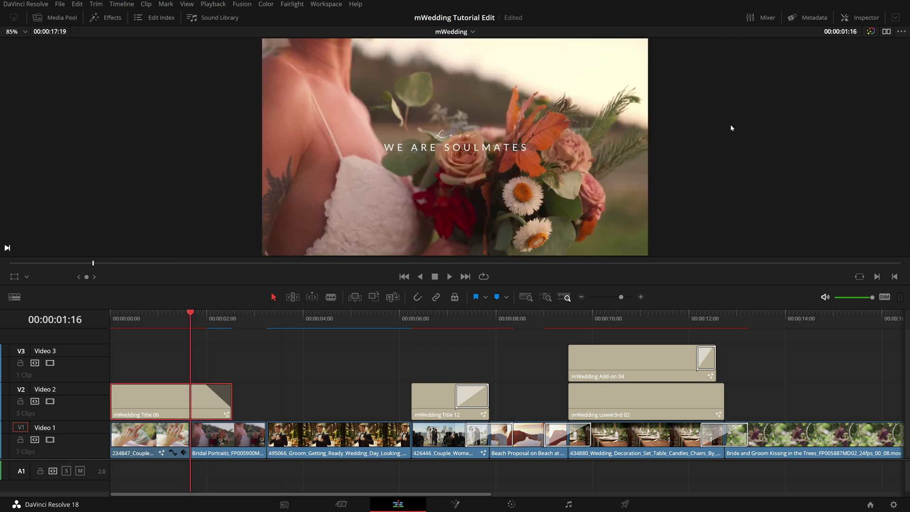
pyautogui.click(866, 18)
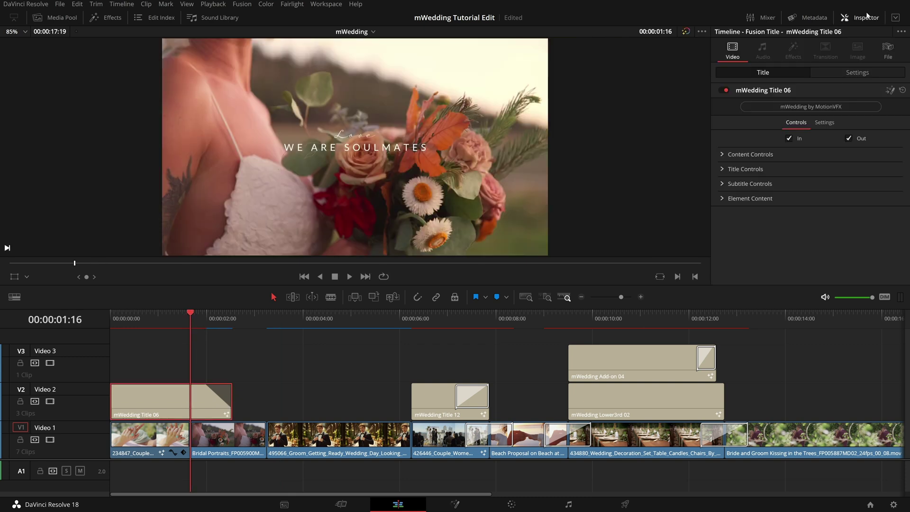
pyautogui.click(790, 138)
pyautogui.moveTo(138, 324); pyautogui.dragTo(119, 330)
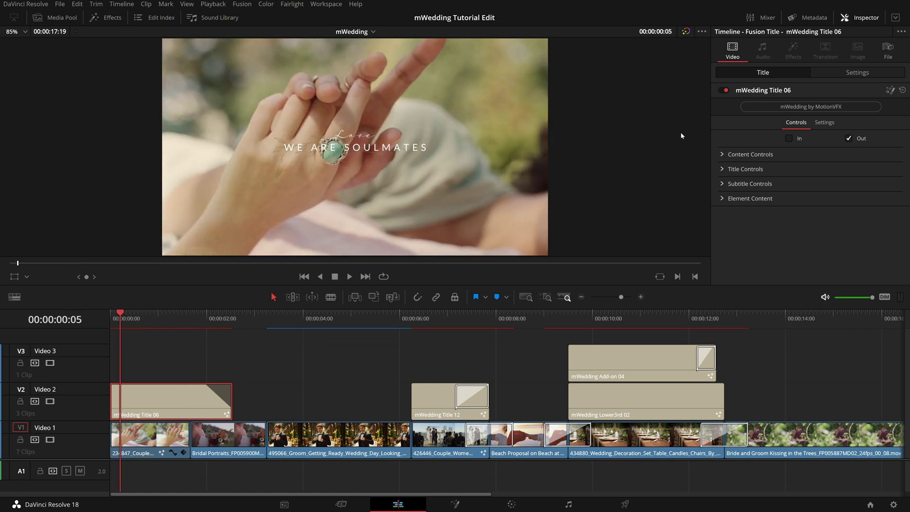
pyautogui.click(790, 138)
pyautogui.moveTo(124, 327); pyautogui.dragTo(176, 342)
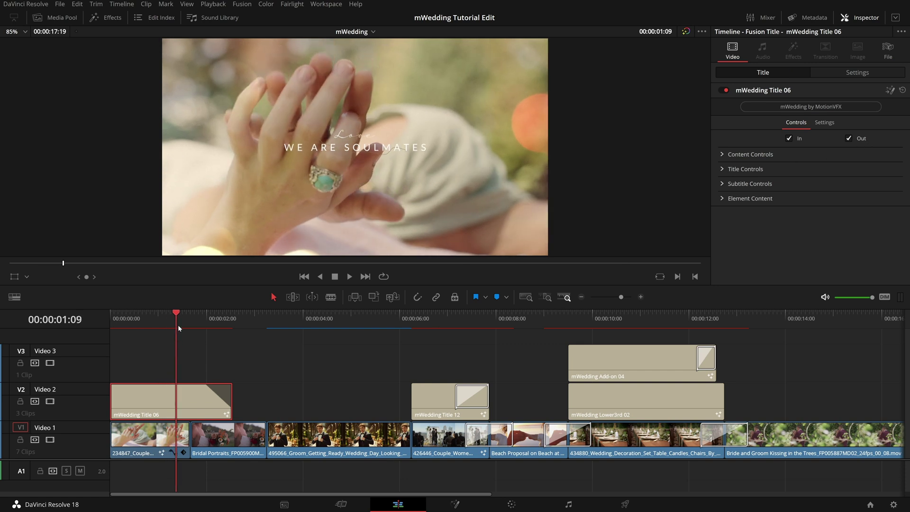
pyautogui.moveTo(196, 325); pyautogui.dragTo(199, 327)
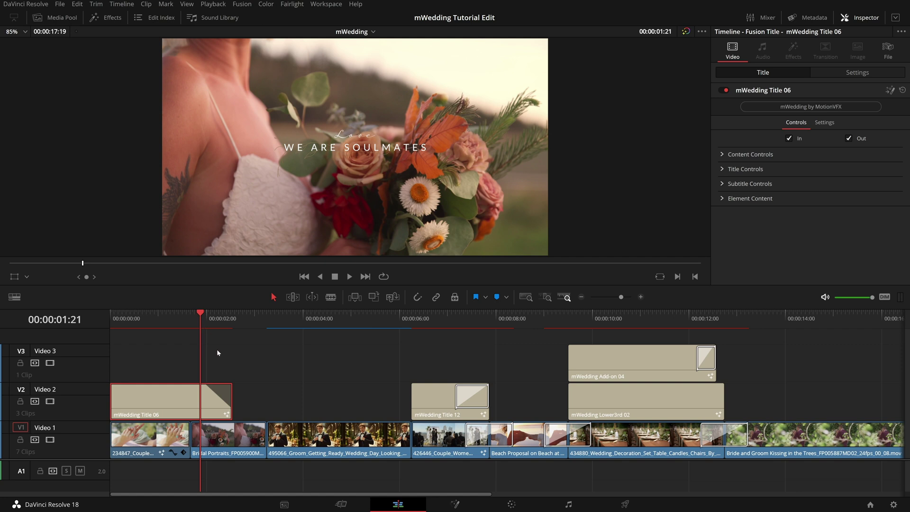
pyautogui.moveTo(205, 322); pyautogui.dragTo(234, 348)
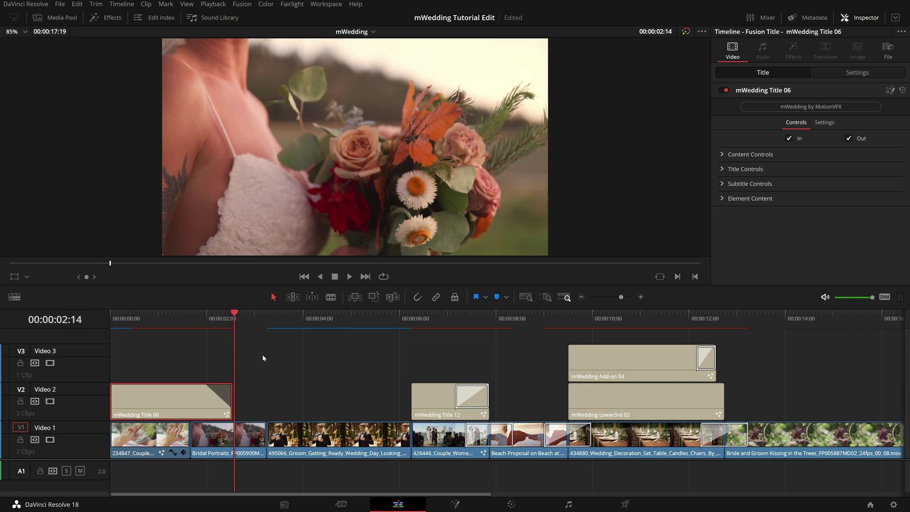
pyautogui.moveTo(223, 328); pyautogui.dragTo(204, 342)
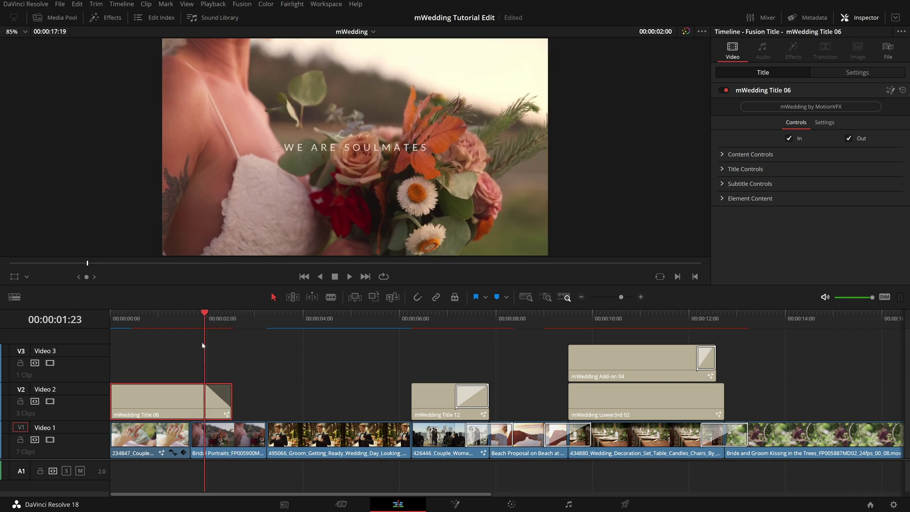
# - Expand Title 06's Content Controls and Title Controls with the Love text, then scrub the opening
pyautogui.click(724, 157)
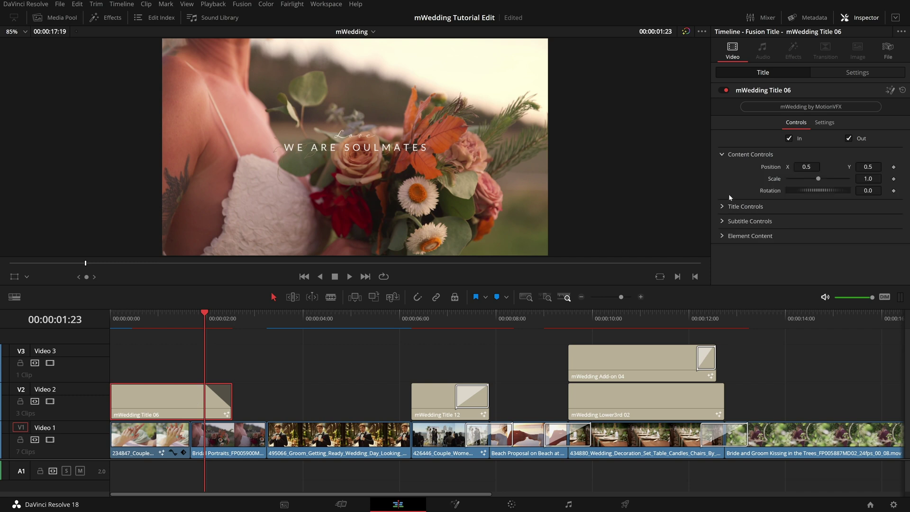
pyautogui.click(724, 207)
pyautogui.scroll(-6, 756, 231)
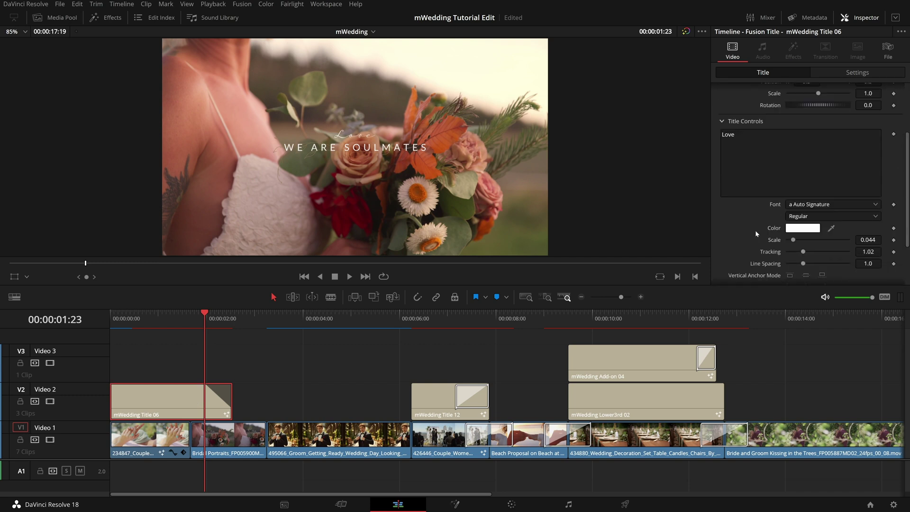
pyautogui.moveTo(253, 319); pyautogui.dragTo(255, 362)
# - Place mWedding Transition 01 on the bridal-to-groom cut and play it back
pyautogui.click(109, 19)
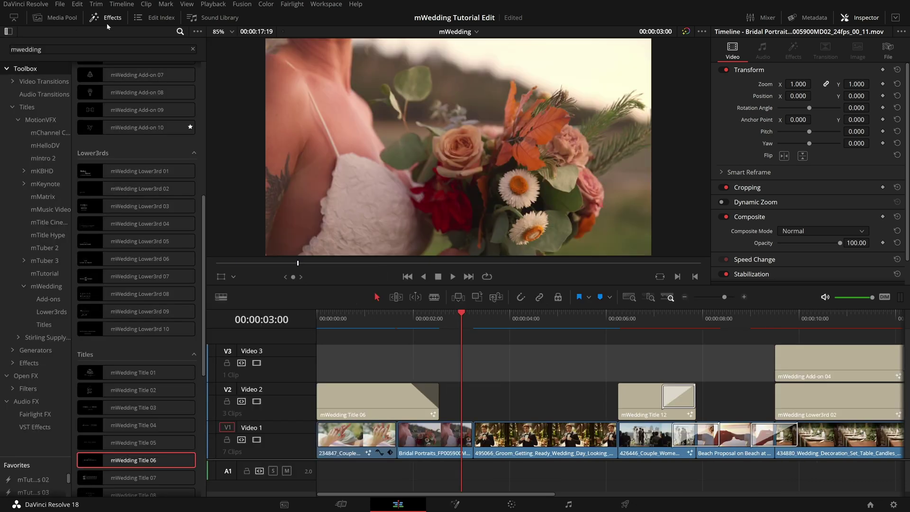
pyautogui.scroll(-2, 150, 283)
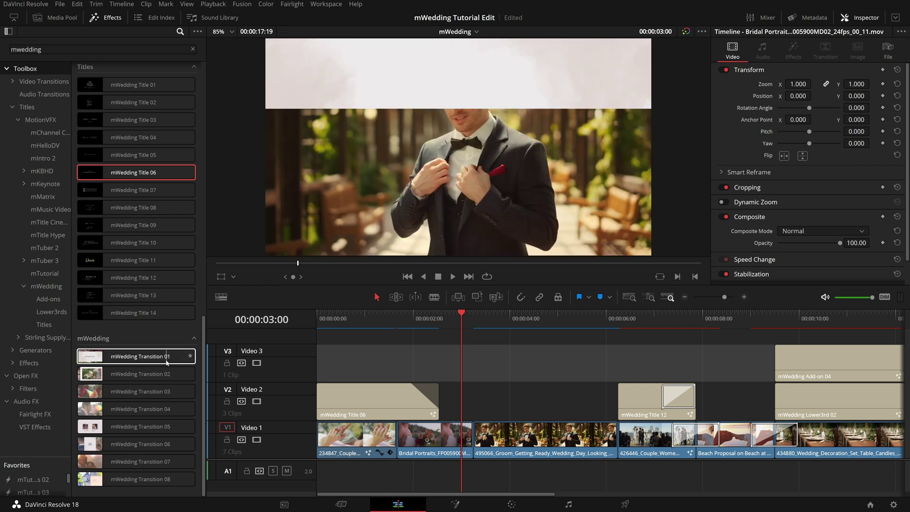
pyautogui.moveTo(169, 362); pyautogui.dragTo(474, 443)
pyautogui.hotkey('ctrl', '=')
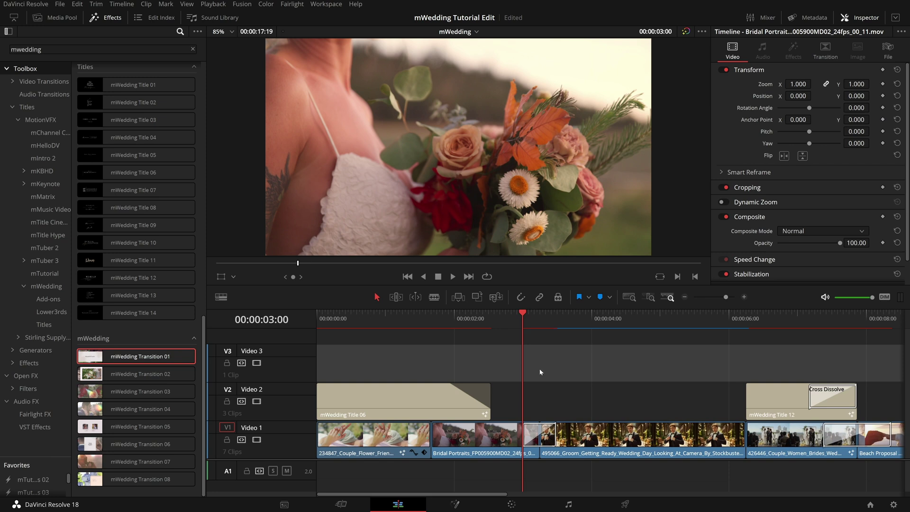
pyautogui.press('/')
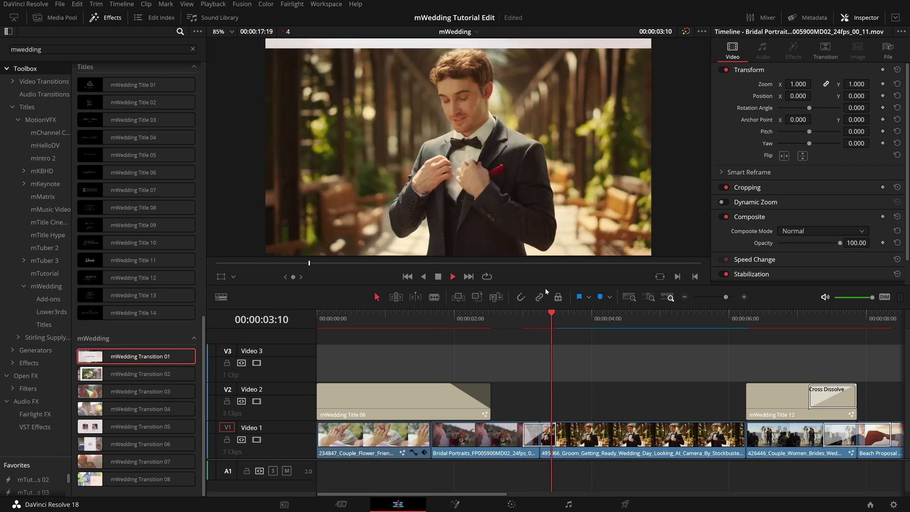
pyautogui.click(542, 331)
# - Delete the transition from the cut and replay through it
pyautogui.click(549, 435)
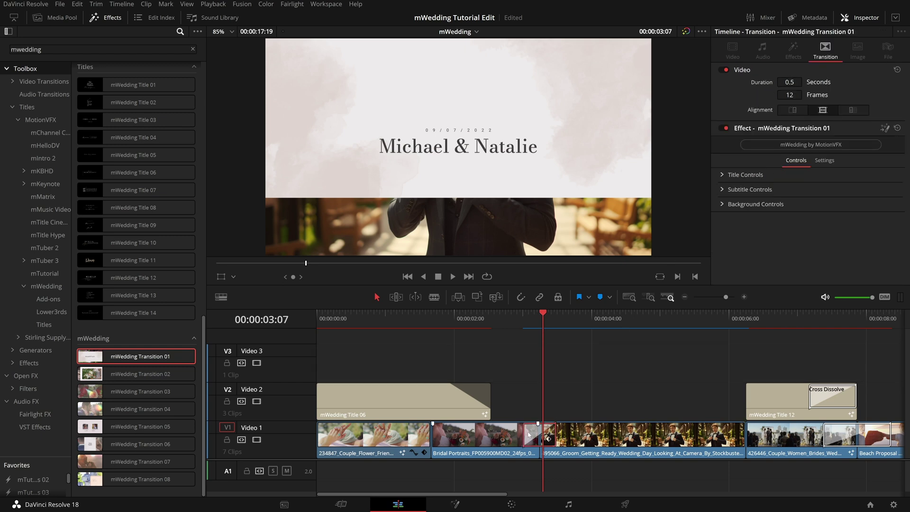
pyautogui.press('Delete')
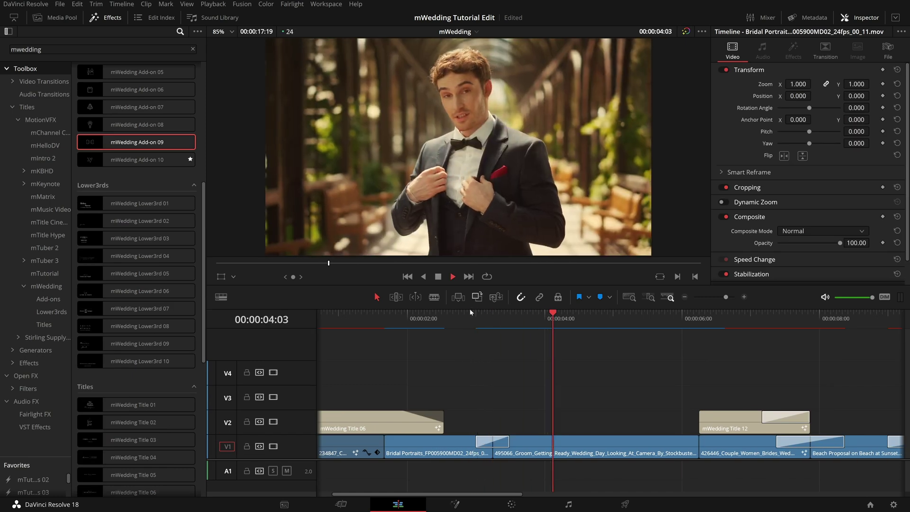
pyautogui.click(473, 313)
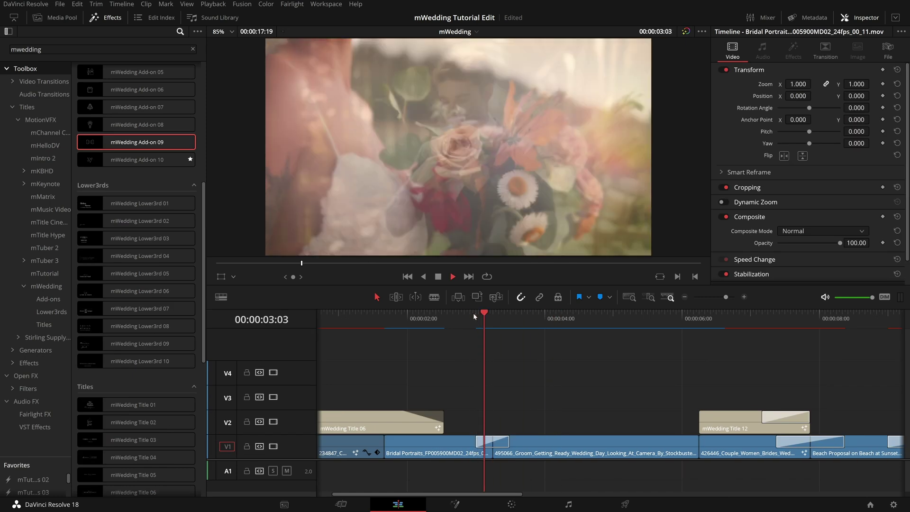
pyautogui.press('space')
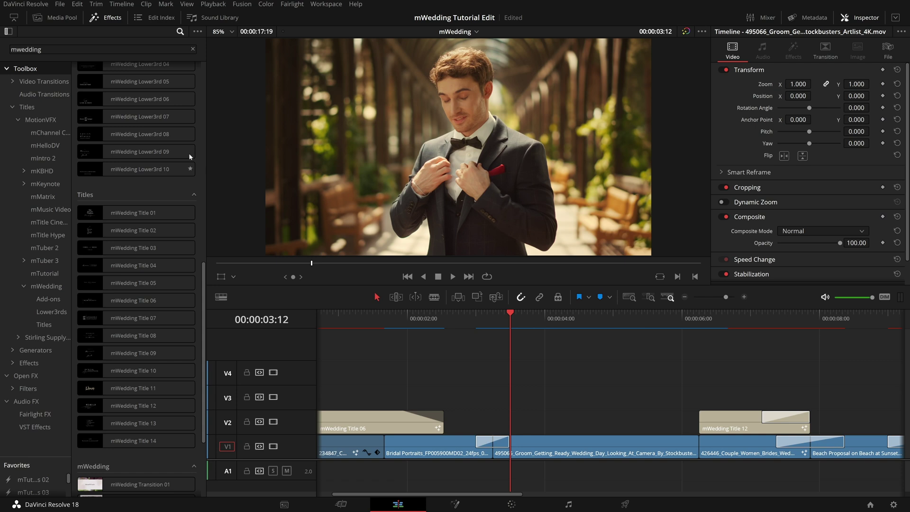
# - Stack mWedding Lower3rd 06 and Add-on 09 over the groom clip on V2/V3 and play
pyautogui.moveTo(142, 99); pyautogui.dragTo(496, 380)
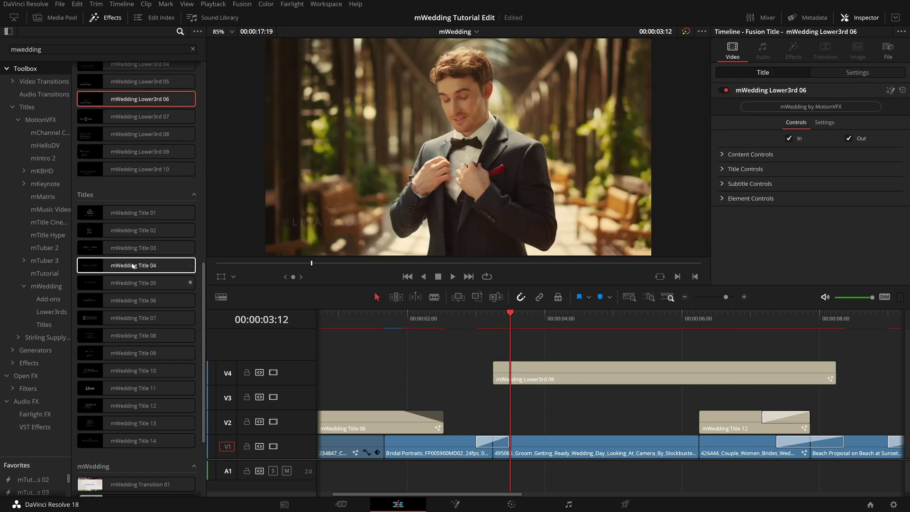
pyautogui.scroll(10, 142, 266)
pyautogui.moveTo(165, 270); pyautogui.dragTo(533, 355)
pyautogui.moveTo(848, 351); pyautogui.dragTo(698, 373)
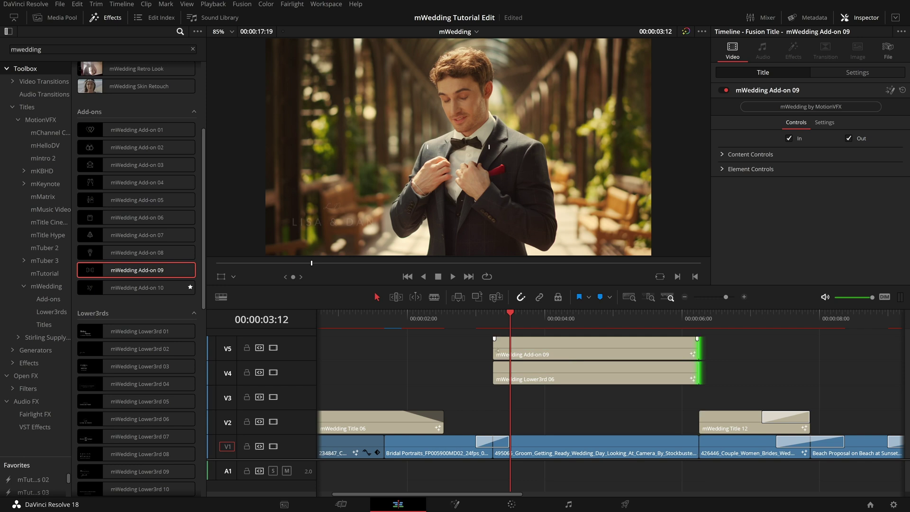
pyautogui.moveTo(530, 381); pyautogui.dragTo(543, 418)
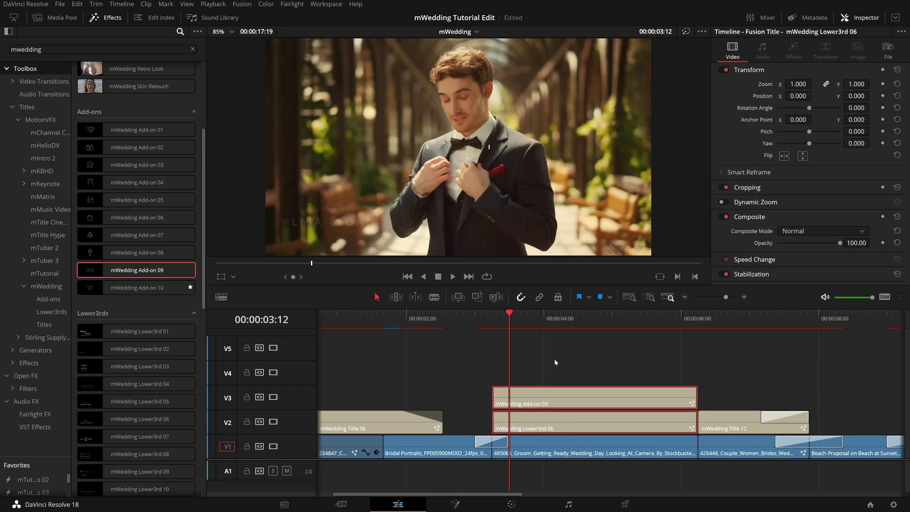
pyautogui.press('space')
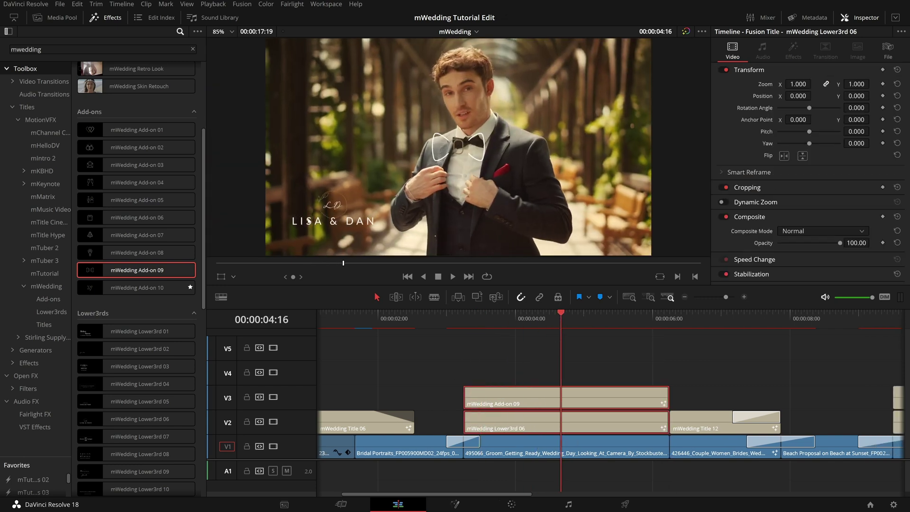
pyautogui.click(521, 397)
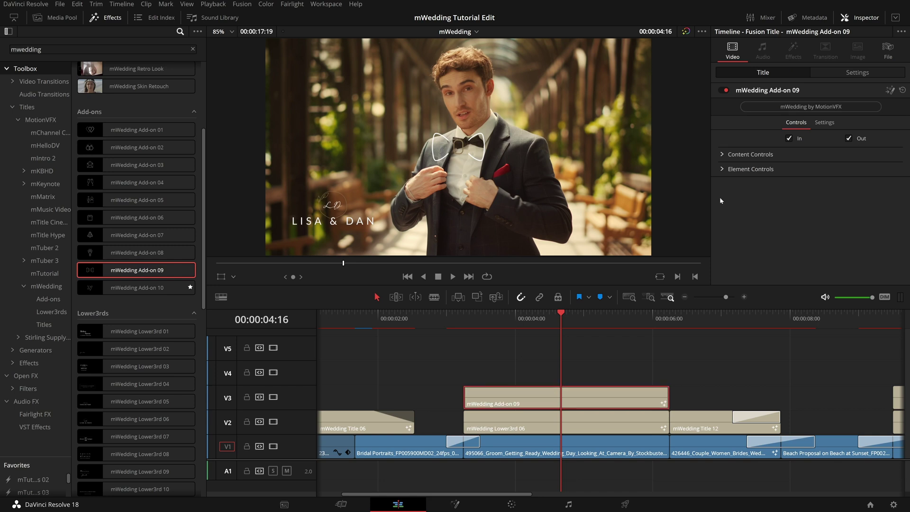
# - Move the bow-tie Add-on 09 into the upper-right corner using Inspector and on-screen transform controls
pyautogui.click(723, 155)
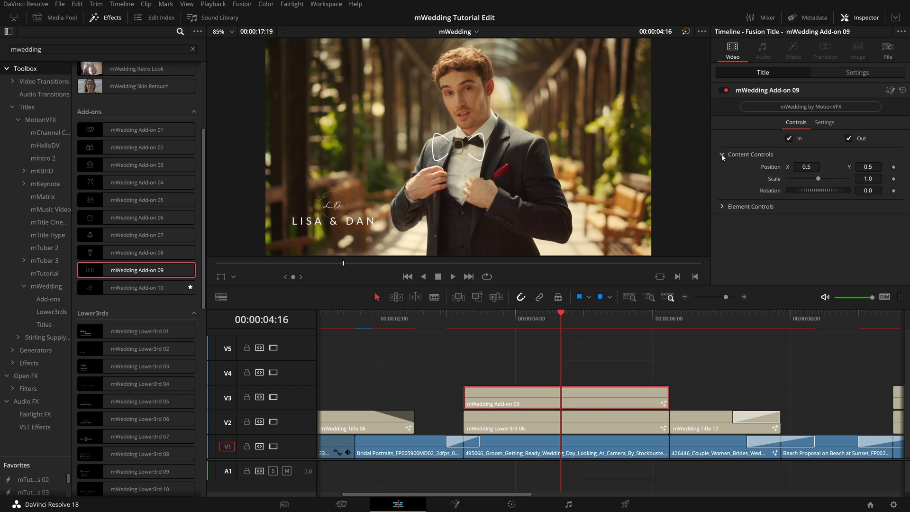
pyautogui.moveTo(806, 167); pyautogui.dragTo(851, 179)
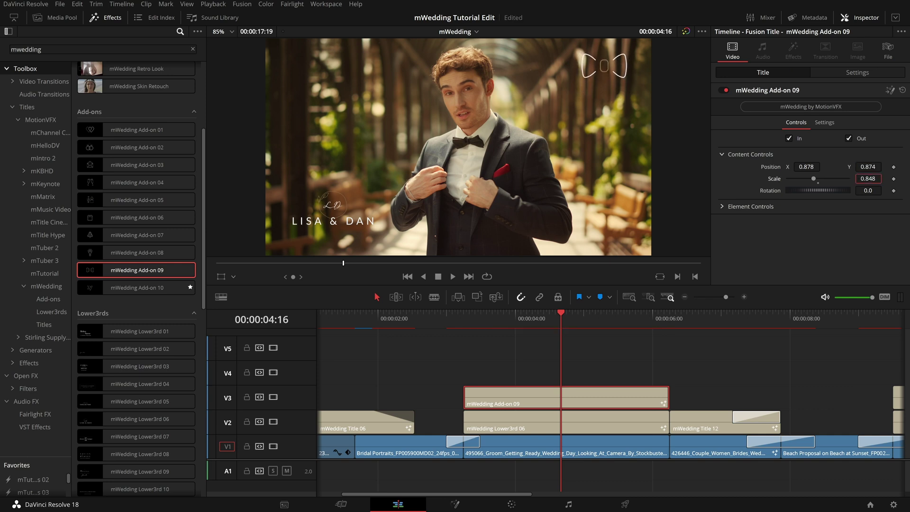
pyautogui.click(233, 278)
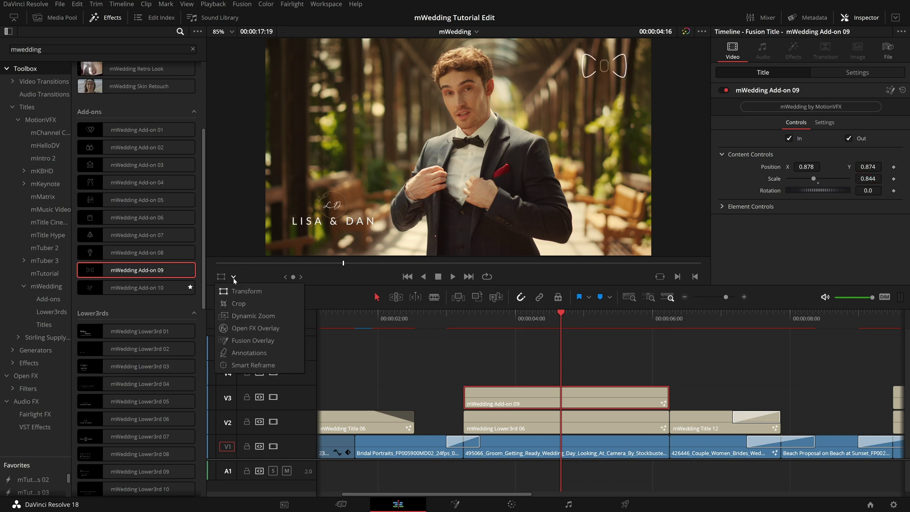
pyautogui.click(254, 341)
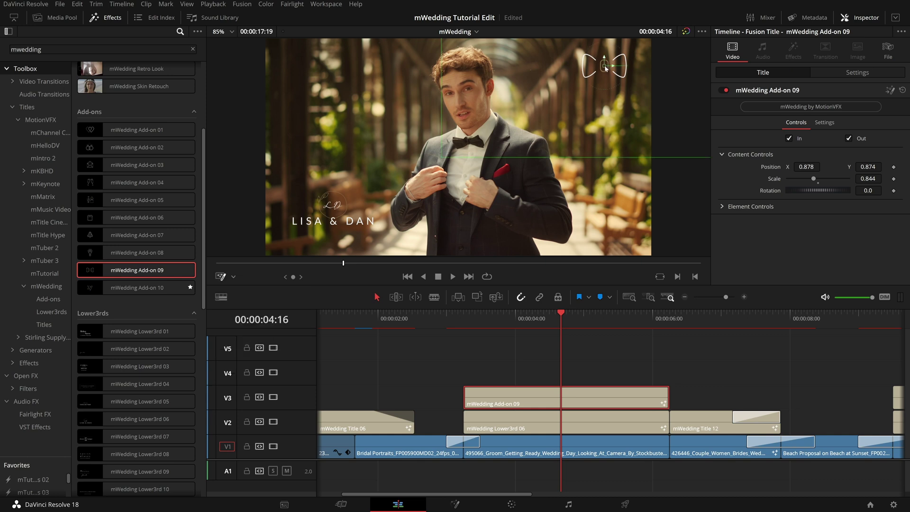
pyautogui.moveTo(605, 69)
pyautogui.mouseDown()
pyautogui.moveTo(596, 79)
pyautogui.moveTo(603, 68)
pyautogui.mouseUp()
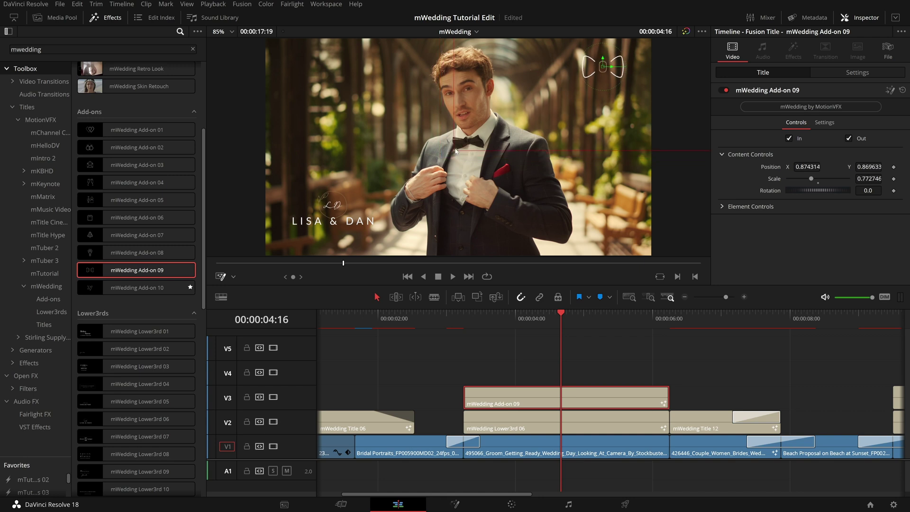
pyautogui.moveTo(455, 151); pyautogui.dragTo(494, 145)
pyautogui.moveTo(603, 72); pyautogui.dragTo(597, 75)
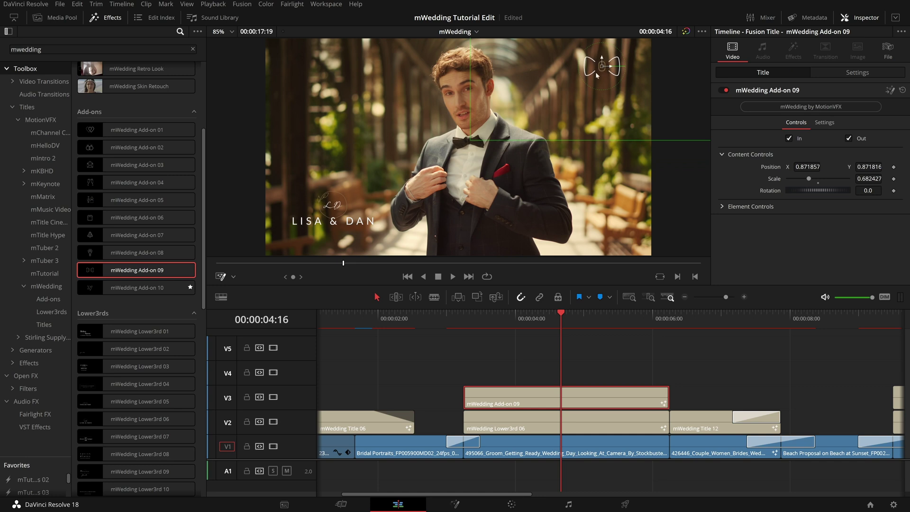
# - Set the bow-tie add-on's scale to 0.58
pyautogui.click(221, 277)
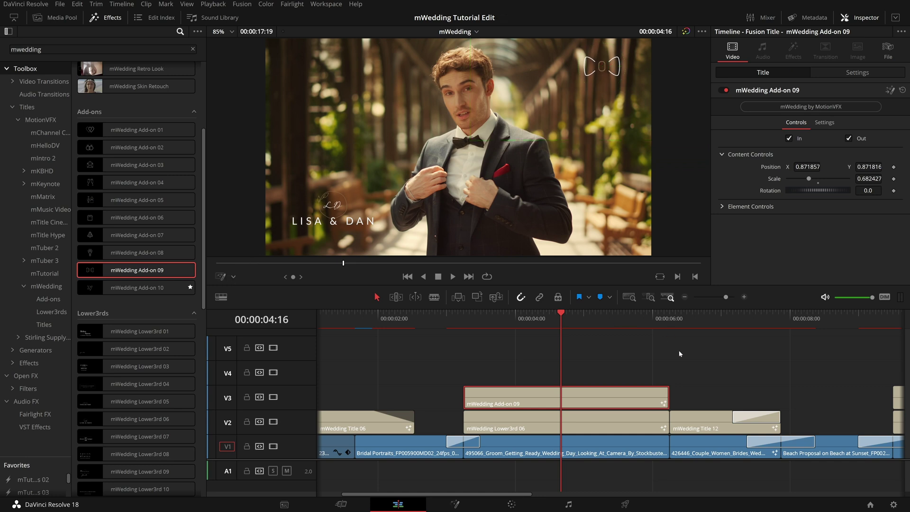
pyautogui.moveTo(811, 178)
pyautogui.mouseDown()
pyautogui.moveTo(853, 169)
pyautogui.moveTo(808, 171)
pyautogui.moveTo(809, 179)
pyautogui.mouseUp()
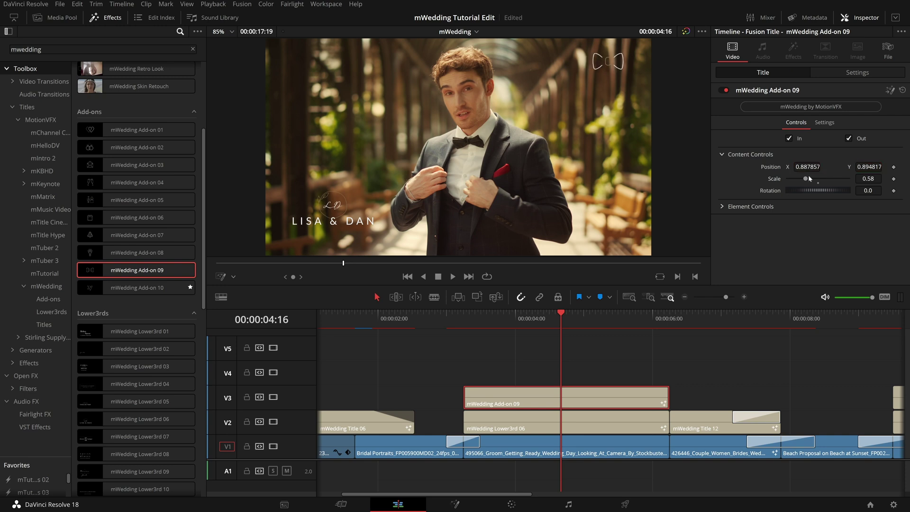
pyautogui.click(570, 419)
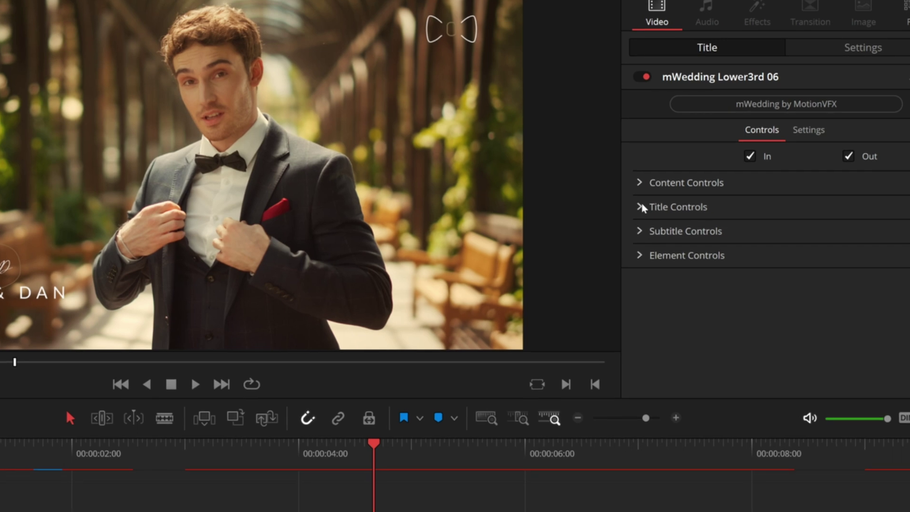
# - Change the lower third's monogram from LD to LM
pyautogui.click(725, 169)
pyautogui.click(651, 229)
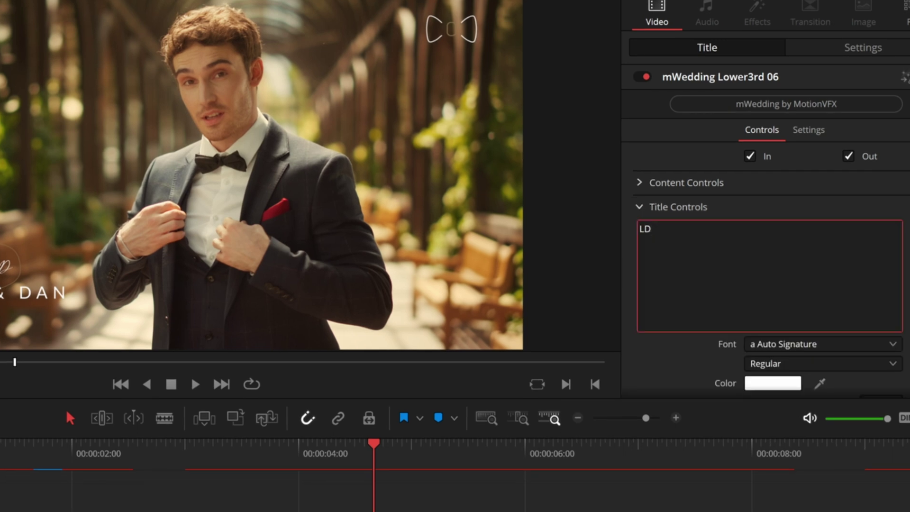
pyautogui.press('BackSpace')
pyautogui.write('M')
# - Change the lower third's names text from LISA & DAN to LISA & MARK
pyautogui.scroll(-5, 687, 215)
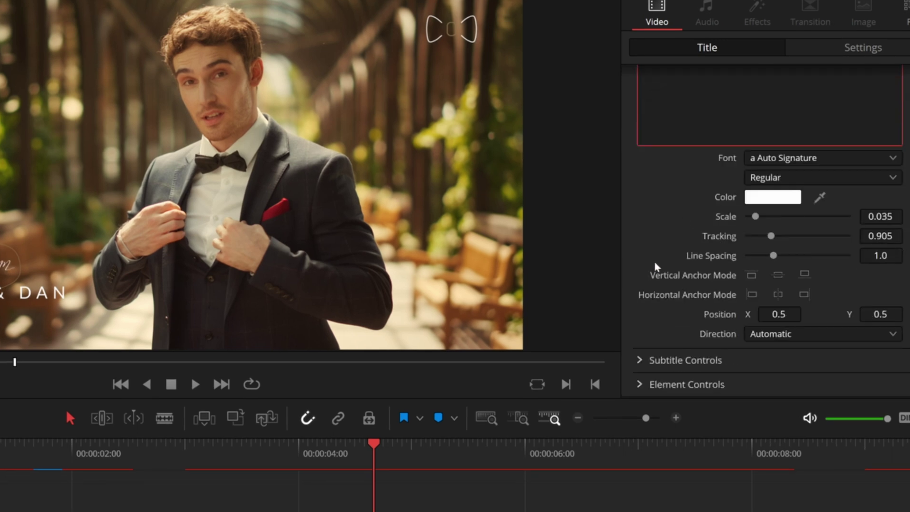
pyautogui.click(640, 360)
pyautogui.scroll(-4, 664, 332)
pyautogui.click(691, 288)
pyautogui.moveTo(690, 288); pyautogui.dragTo(670, 288)
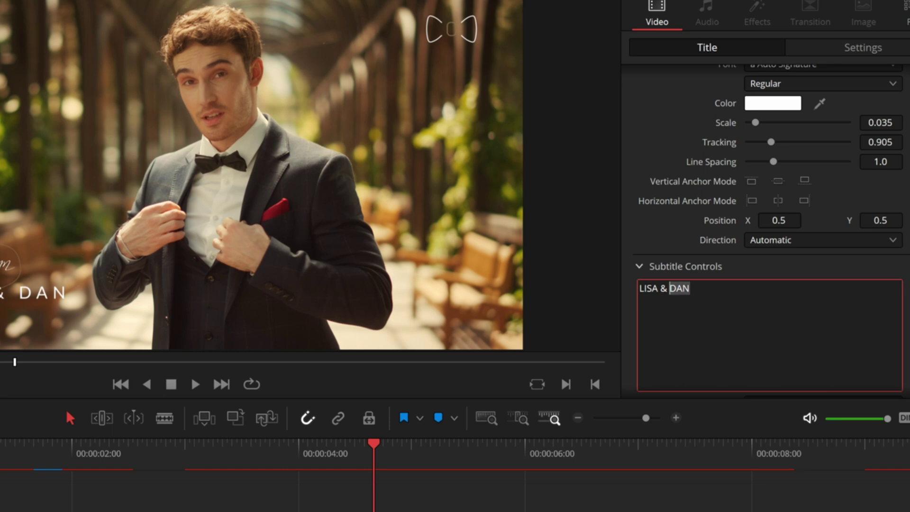
pyautogui.write('MARK')
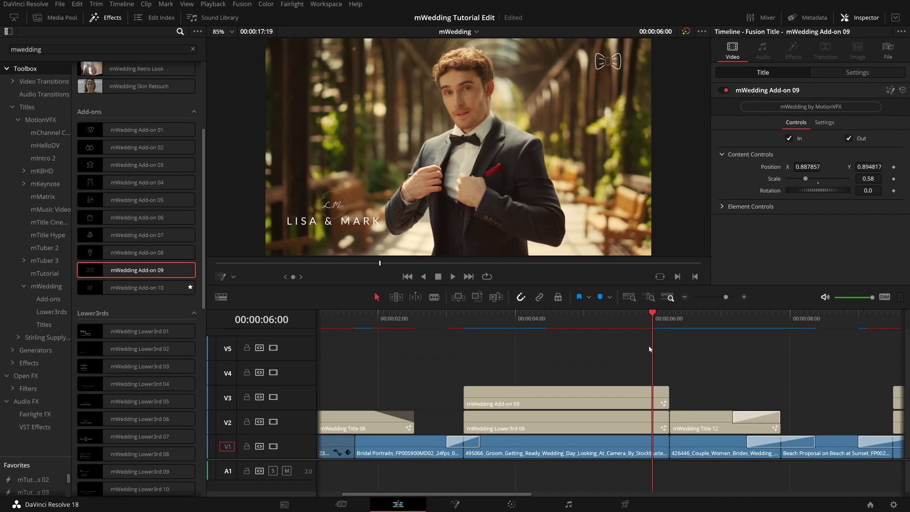
# - Preview the updated titles and park the playhead at 00:00:07:04
pyautogui.press('space')
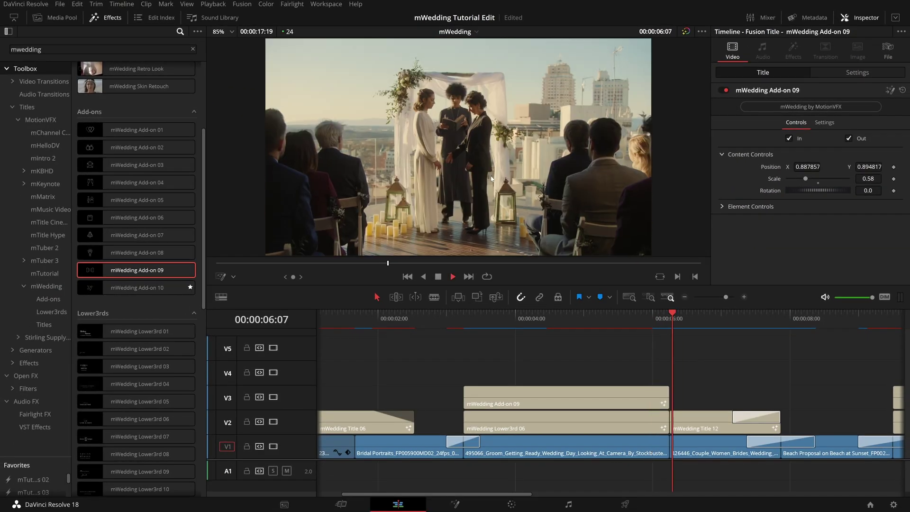
pyautogui.press('space')
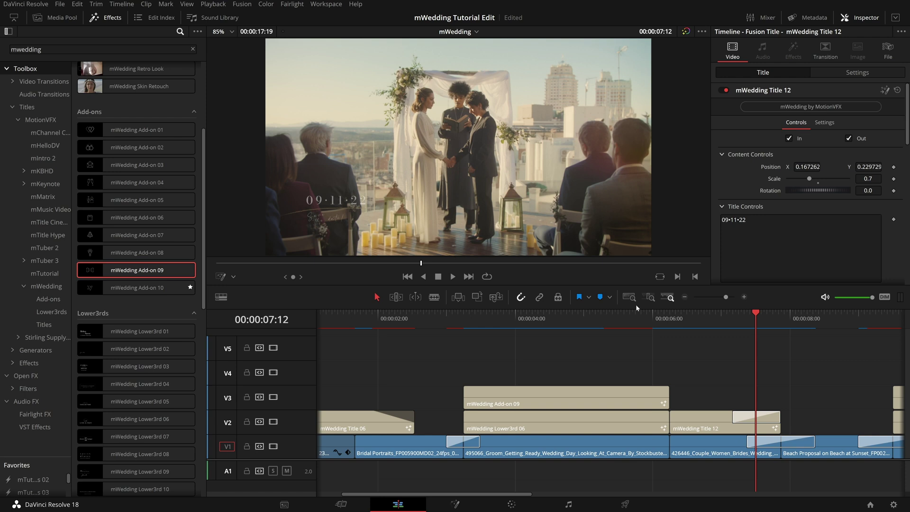
pyautogui.click(733, 318)
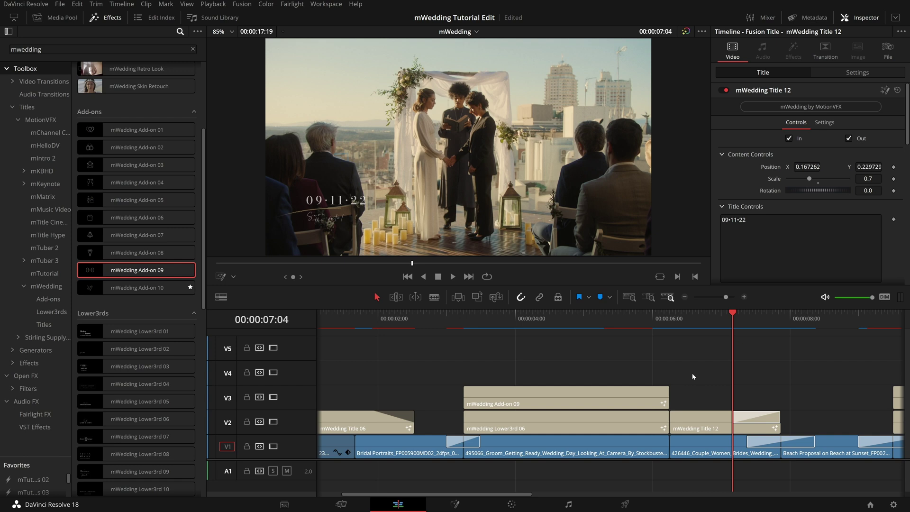
pyautogui.scroll(3, 156, 326)
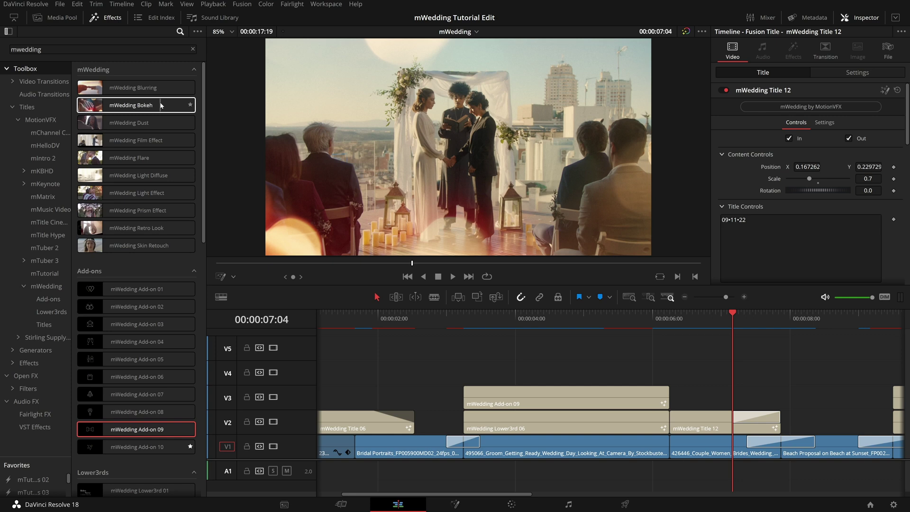
# - Apply mWedding Bokeh to the ceremony clip and open its effect settings at 00:00:06:19
pyautogui.moveTo(159, 105); pyautogui.dragTo(718, 447)
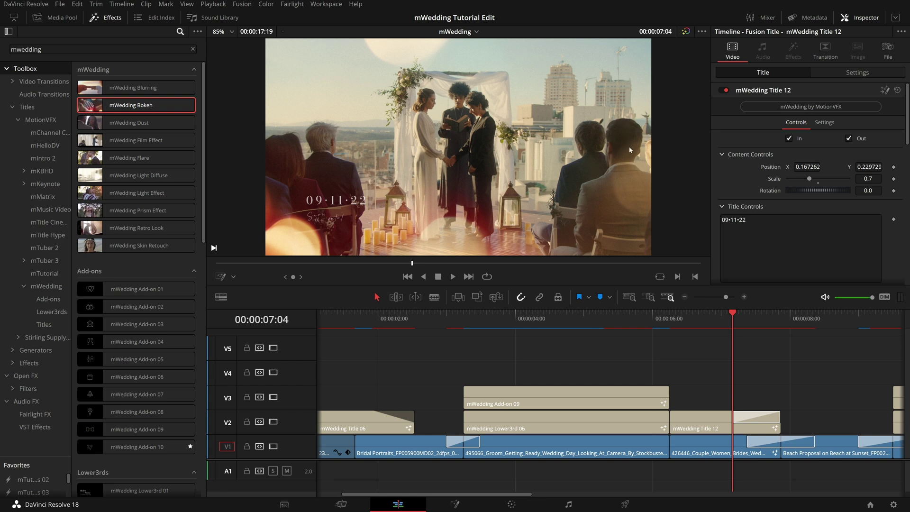
pyautogui.click(706, 451)
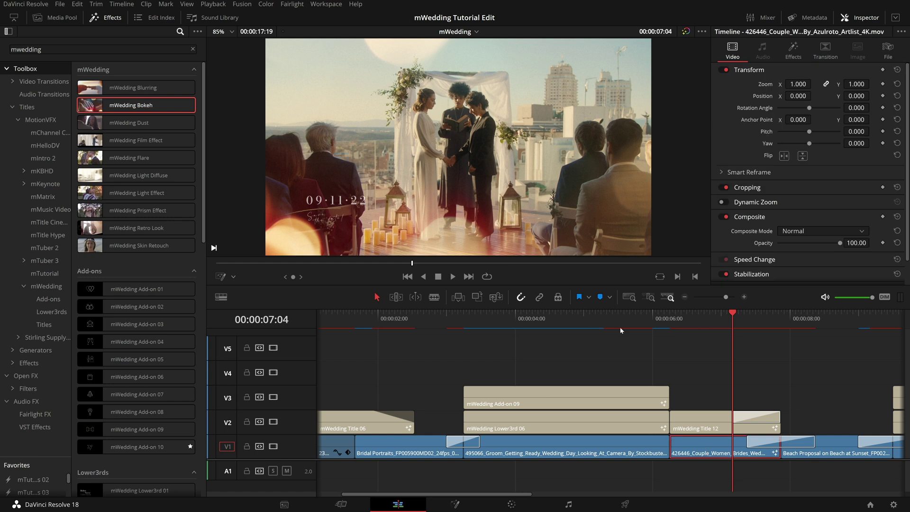
pyautogui.moveTo(712, 322); pyautogui.dragTo(708, 327)
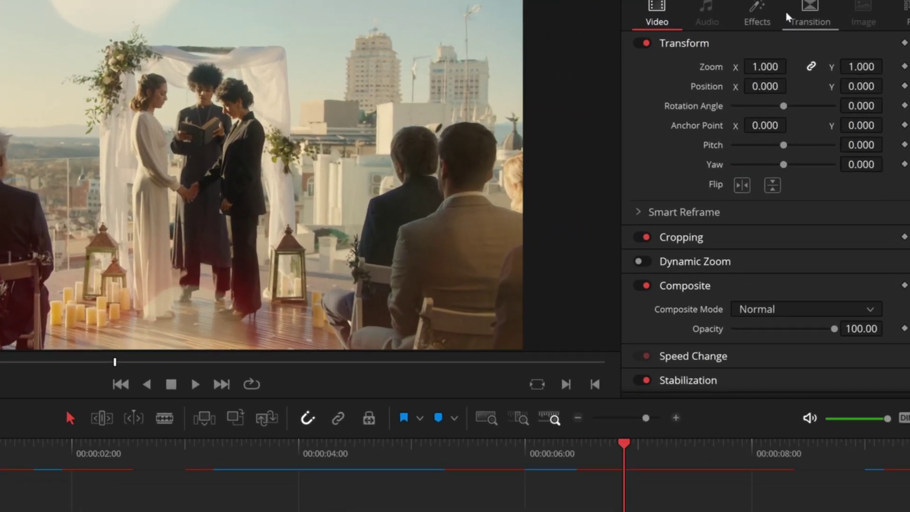
pyautogui.click(761, 12)
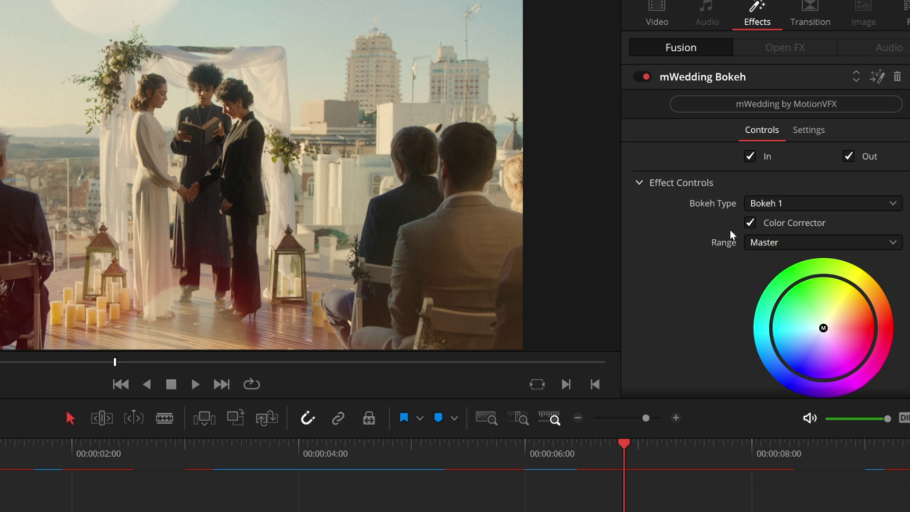
# - Try the Bokeh 2 and Bokeh 3 styles, then settle on Bokeh 1
pyautogui.click(802, 207)
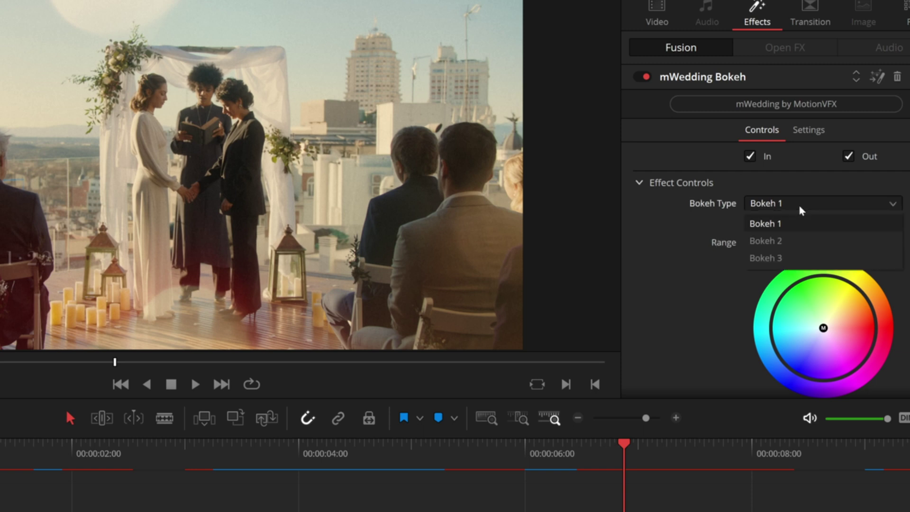
pyautogui.click(793, 242)
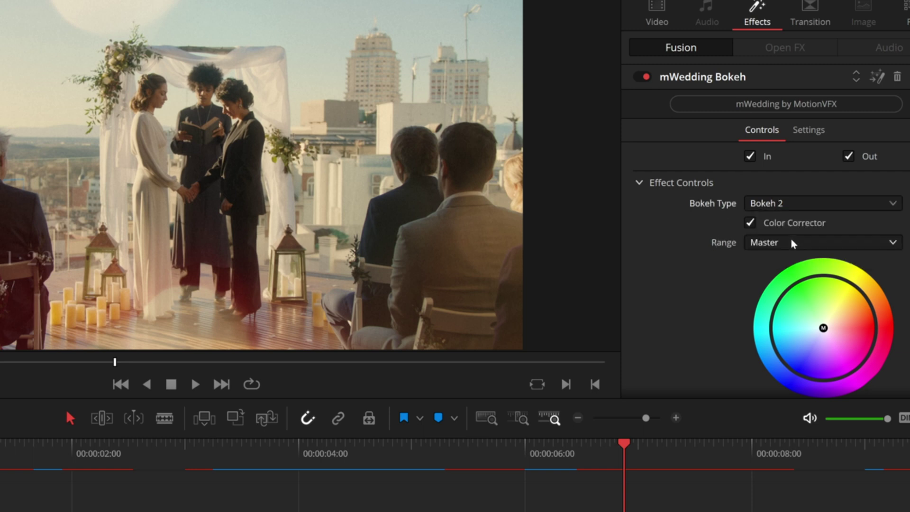
pyautogui.click(786, 208)
pyautogui.click(778, 258)
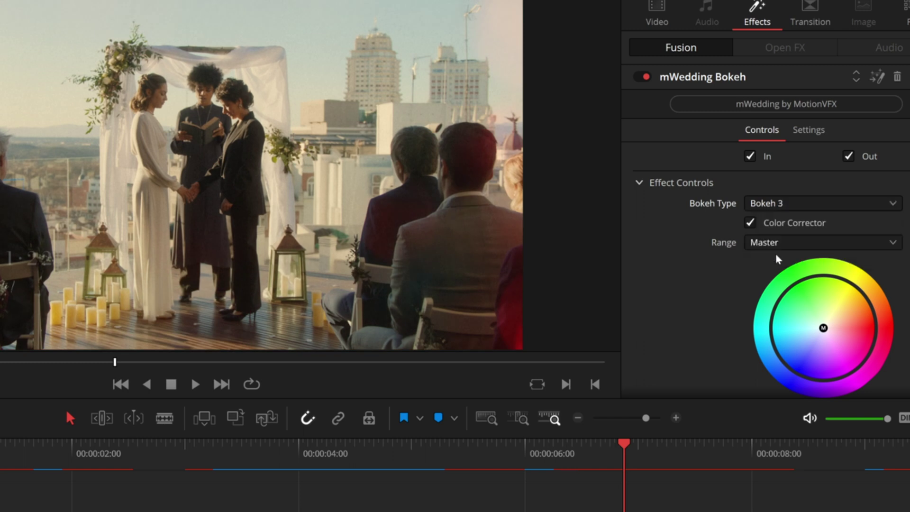
pyautogui.click(779, 204)
pyautogui.click(777, 220)
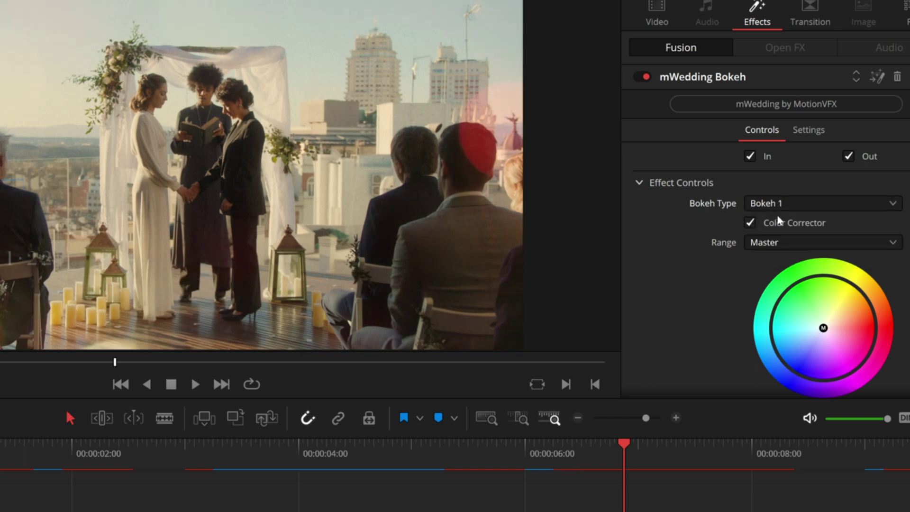
pyautogui.scroll(-5, 729, 208)
pyautogui.scroll(-5, 724, 211)
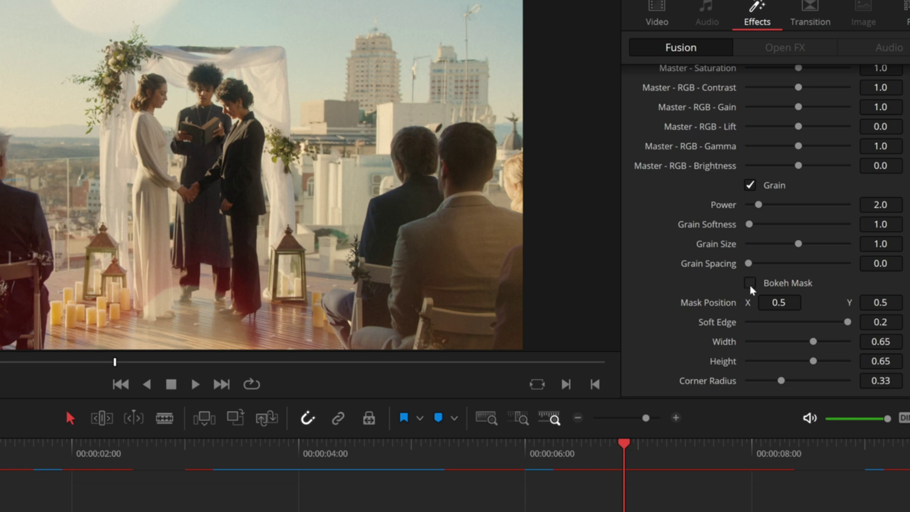
# - Enable the bokeh mask, set grain power 3.15 and RGB gain 1.38, and narrow the mask
pyautogui.click(751, 284)
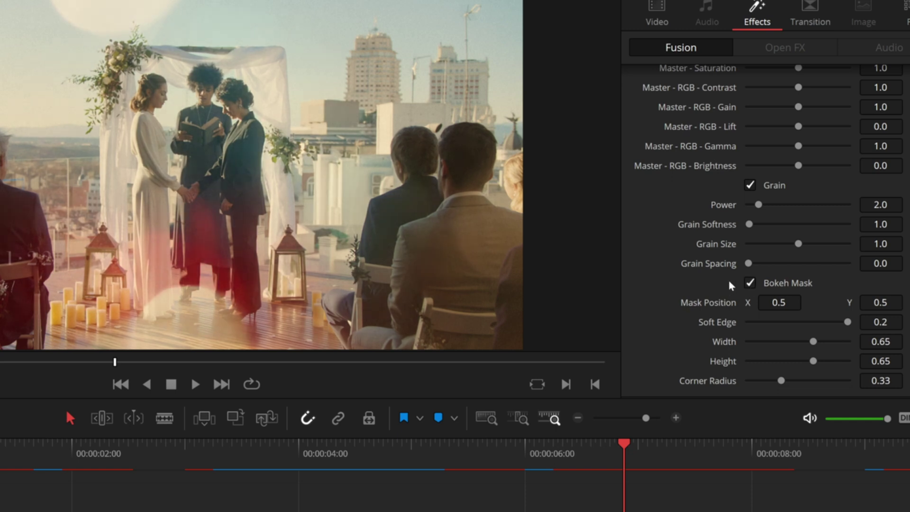
pyautogui.moveTo(758, 204); pyautogui.dragTo(764, 205)
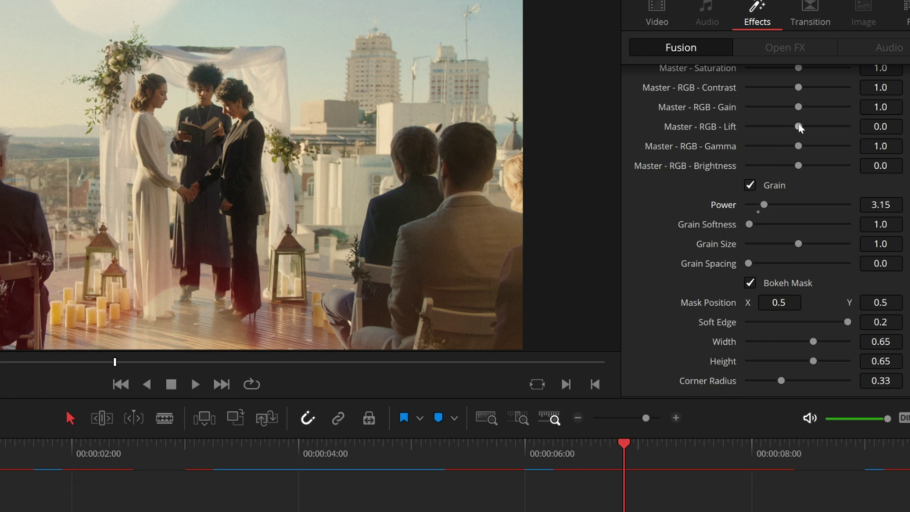
pyautogui.moveTo(798, 107); pyautogui.dragTo(803, 108)
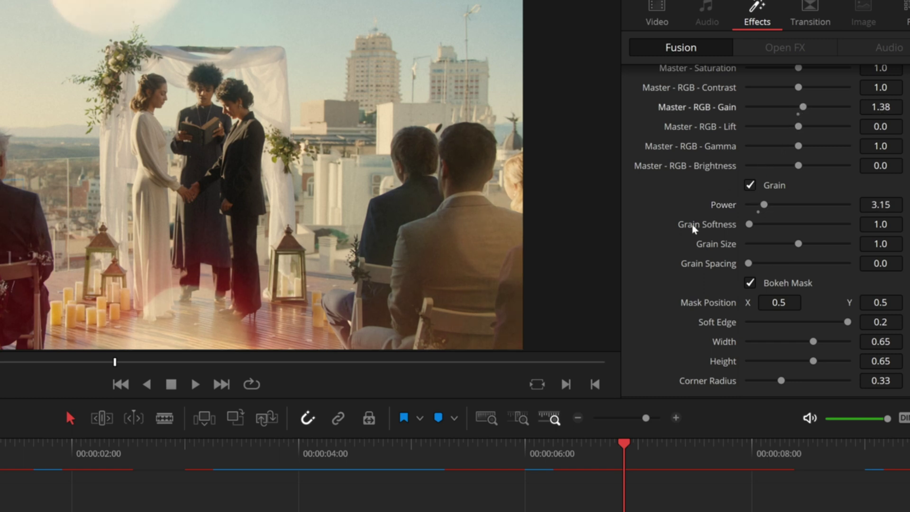
pyautogui.moveTo(813, 341); pyautogui.dragTo(805, 361)
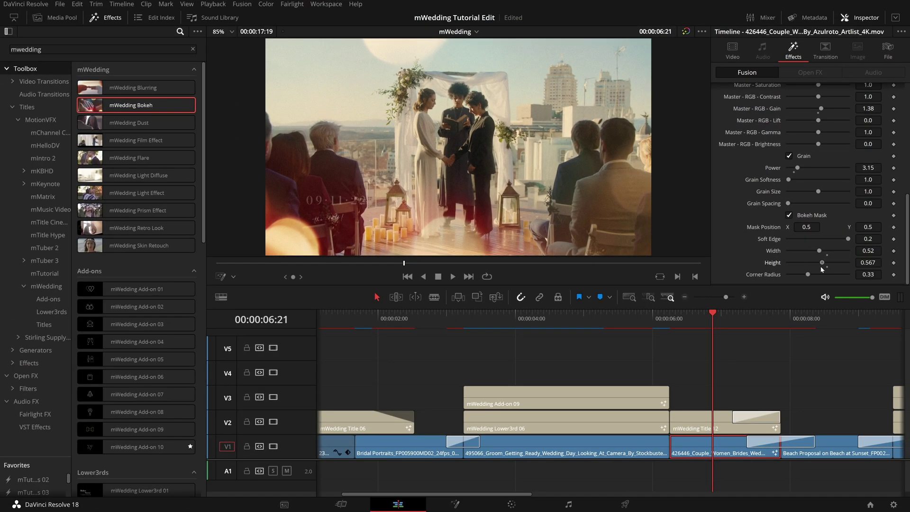
# - Reshape the bokeh mask to width 0.362, height 0.661, soft edge 0.0583, and save
pyautogui.moveTo(822, 269); pyautogui.dragTo(778, 246)
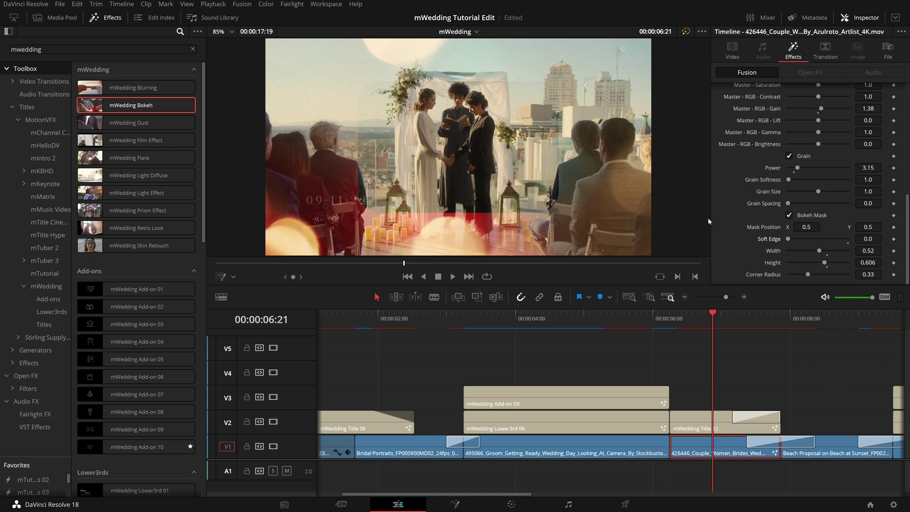
pyautogui.moveTo(819, 252)
pyautogui.mouseDown()
pyautogui.moveTo(807, 252)
pyautogui.moveTo(828, 264)
pyautogui.mouseUp()
pyautogui.hotkey('ctrl', 's')
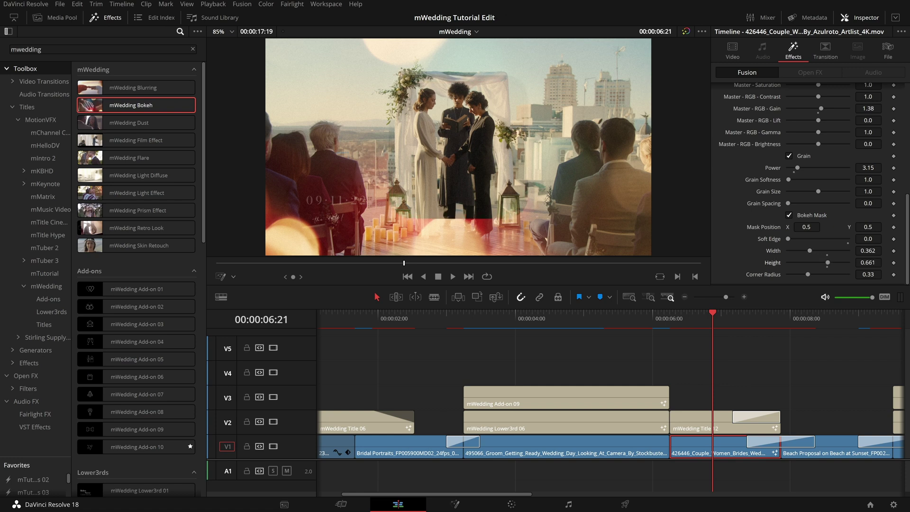
pyautogui.moveTo(790, 241); pyautogui.dragTo(807, 241)
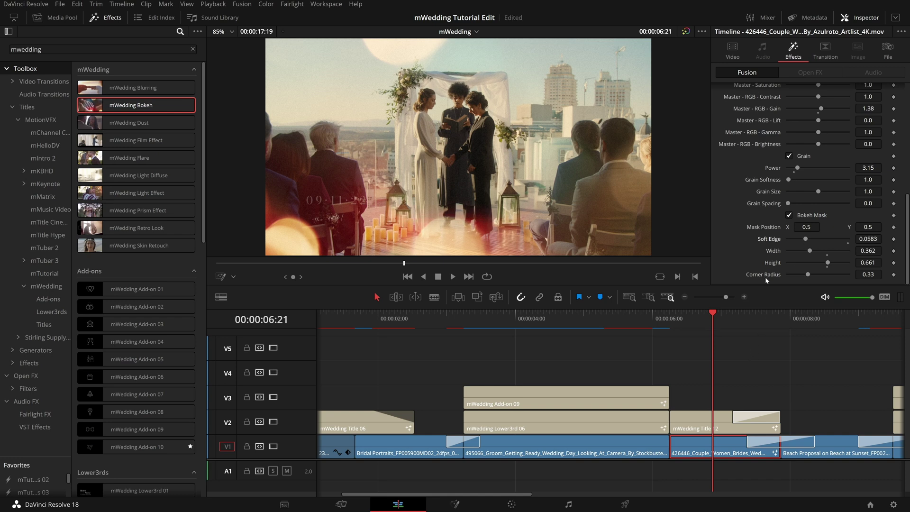
pyautogui.scroll(5, 754, 229)
pyautogui.scroll(5, 753, 229)
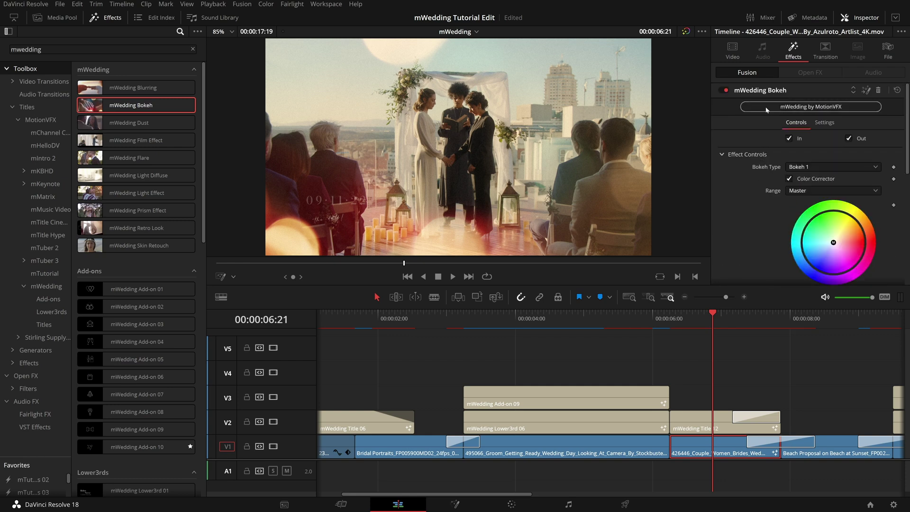
# - Visit the MotionVFX website via the mWedding credit, then move the playhead to the kissing clip
pyautogui.click(767, 109)
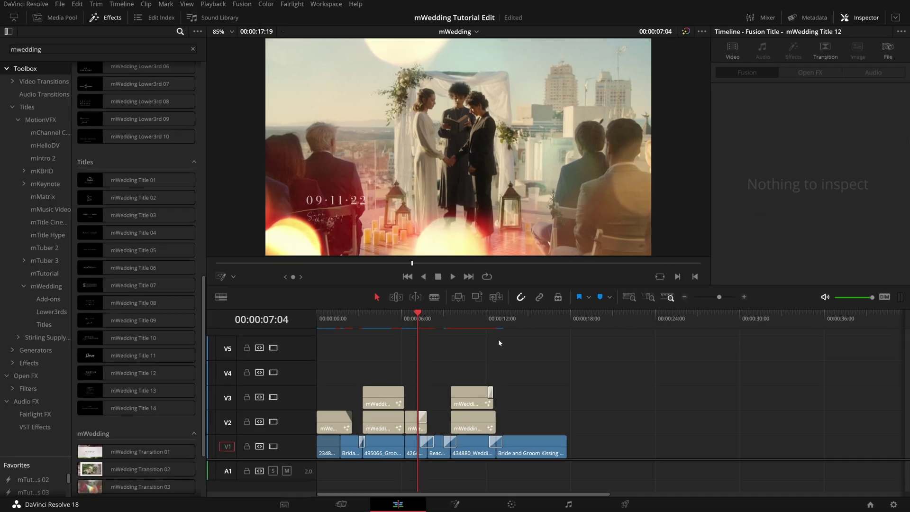
pyautogui.moveTo(512, 327)
pyautogui.mouseDown()
pyautogui.moveTo(544, 330)
pyautogui.moveTo(518, 329)
pyautogui.mouseUp()
pyautogui.scroll(10, 180, 308)
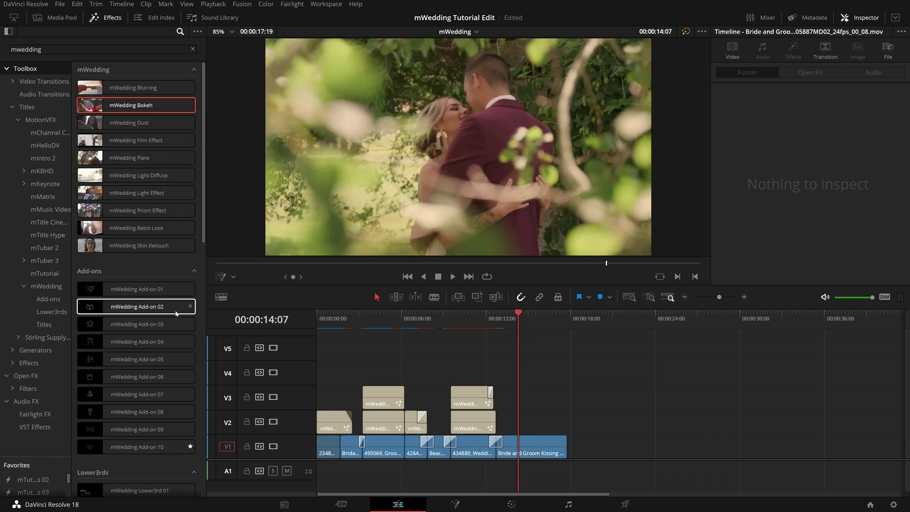
# - Add mWedding Light Effect and Blurring to the kissing clip: strength 0.291, soft edge 0.1591, diameter 0.111
pyautogui.moveTo(150, 196); pyautogui.dragTo(544, 452)
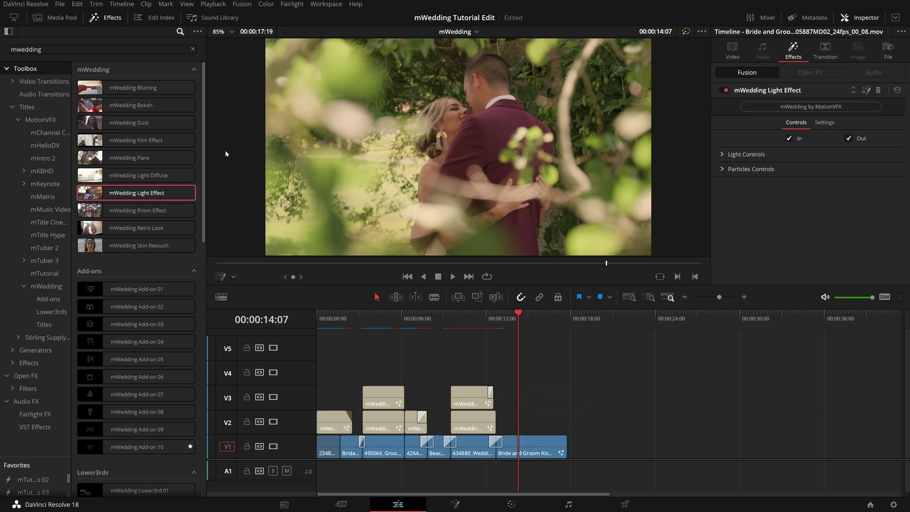
pyautogui.moveTo(147, 87); pyautogui.dragTo(527, 447)
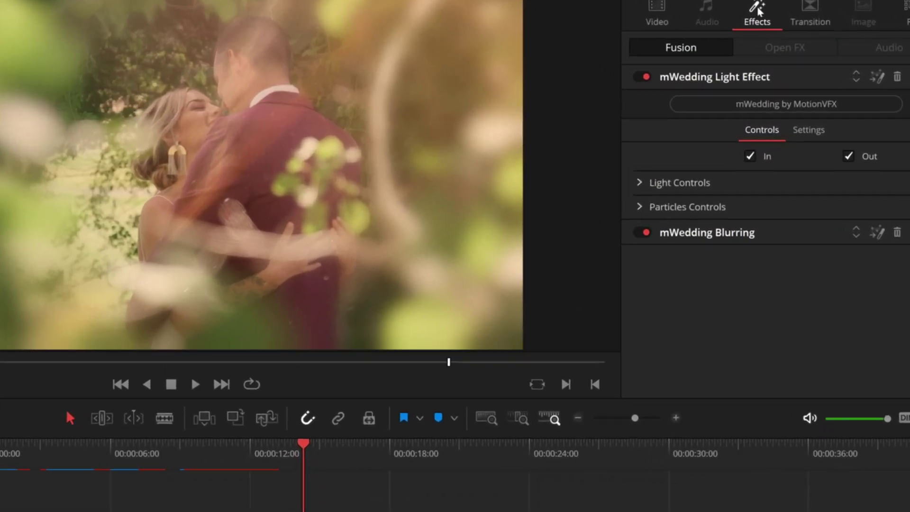
pyautogui.click(735, 233)
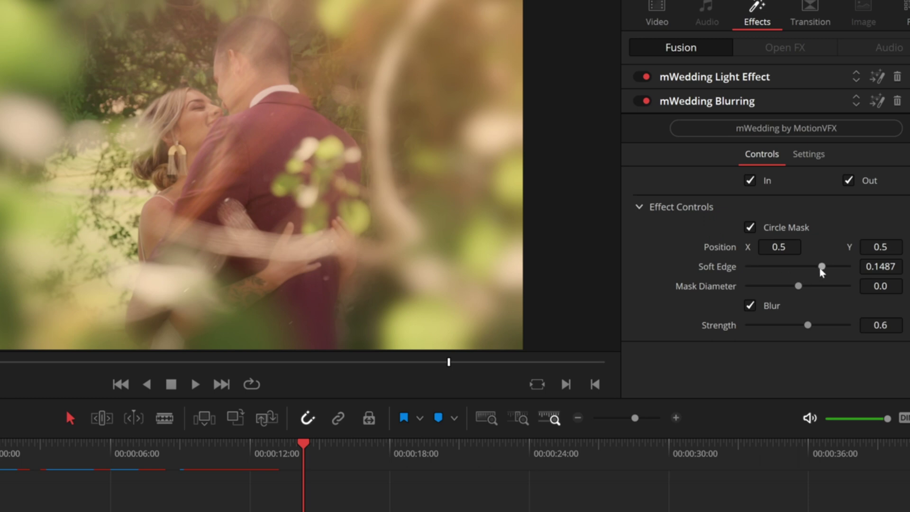
pyautogui.moveTo(822, 269); pyautogui.dragTo(826, 267)
pyautogui.moveTo(808, 326); pyautogui.dragTo(777, 332)
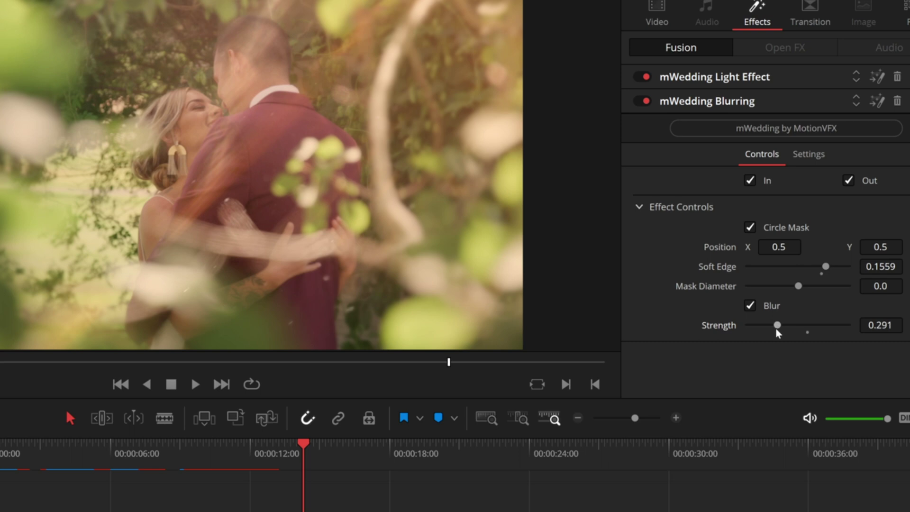
pyautogui.moveTo(804, 287); pyautogui.dragTo(826, 288)
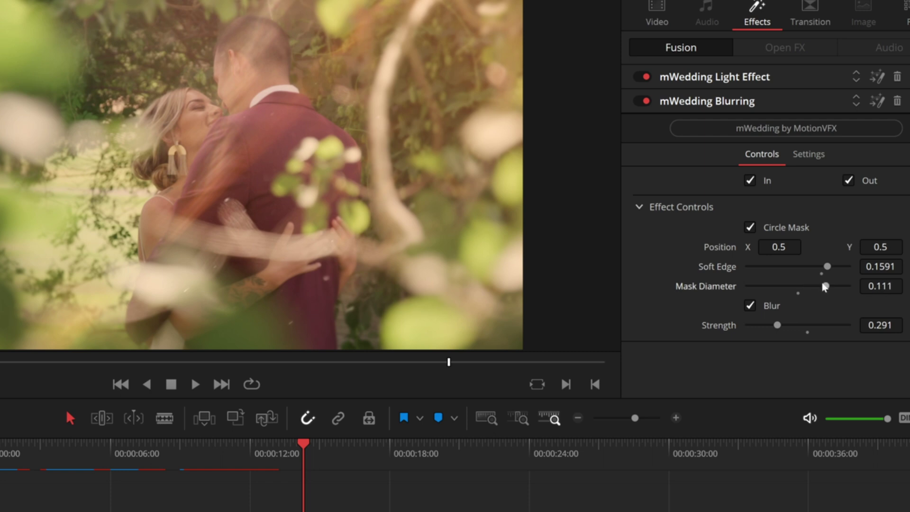
# - Toggle mWedding Blurring off and on several times to compare, leaving it enabled
pyautogui.click(645, 101)
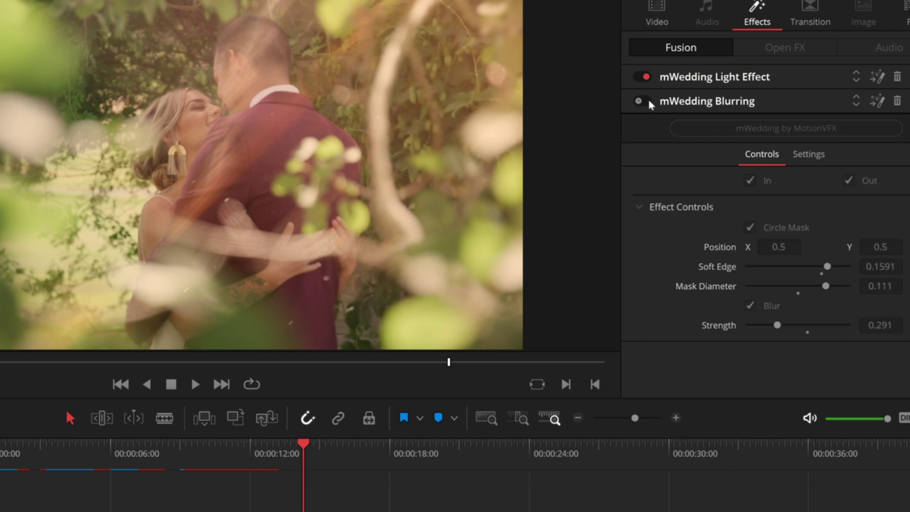
pyautogui.click(646, 102)
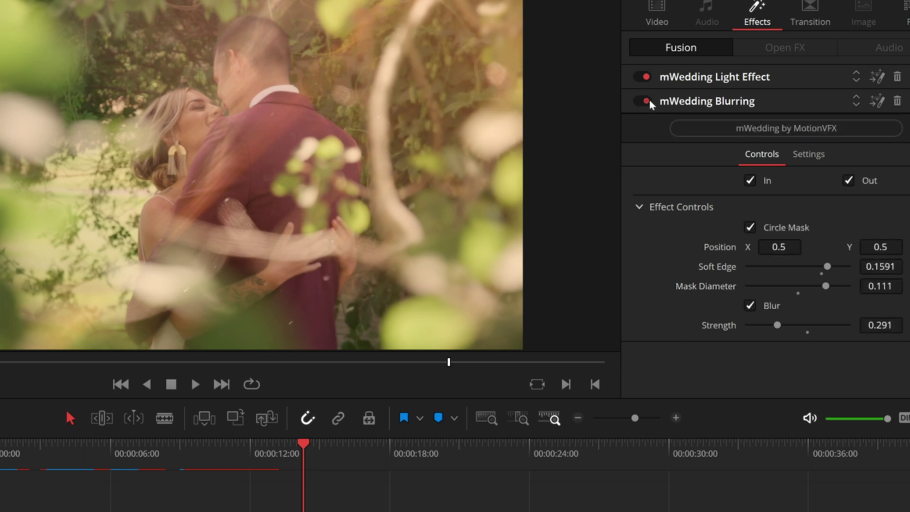
pyautogui.click(647, 101)
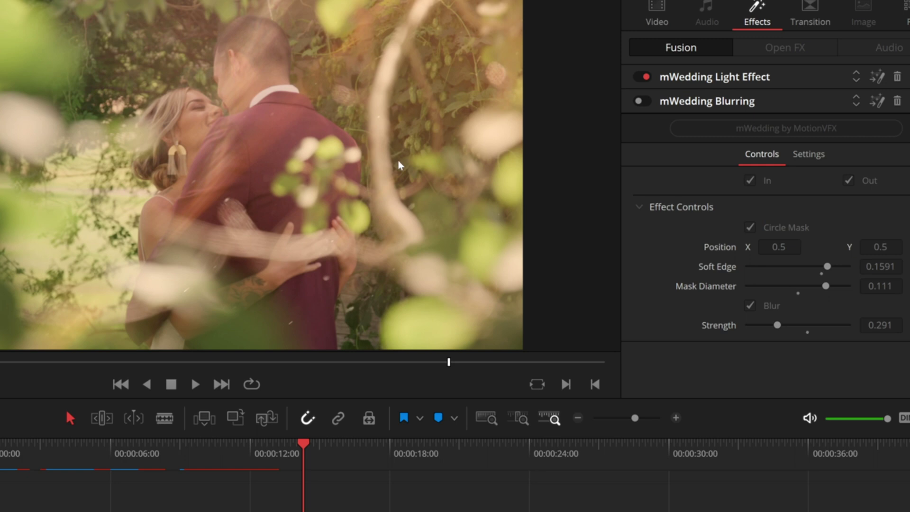
pyautogui.click(643, 103)
pyautogui.click(644, 103)
pyautogui.click(641, 101)
# - Try Light Presets 2 and 3 in the light controls, settling on Light Preset 2
pyautogui.click(679, 86)
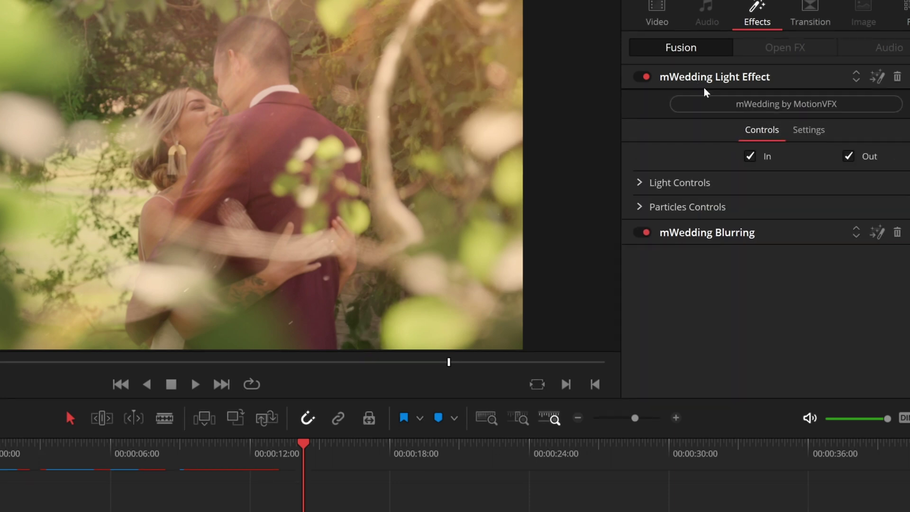
pyautogui.click(640, 184)
pyautogui.click(824, 205)
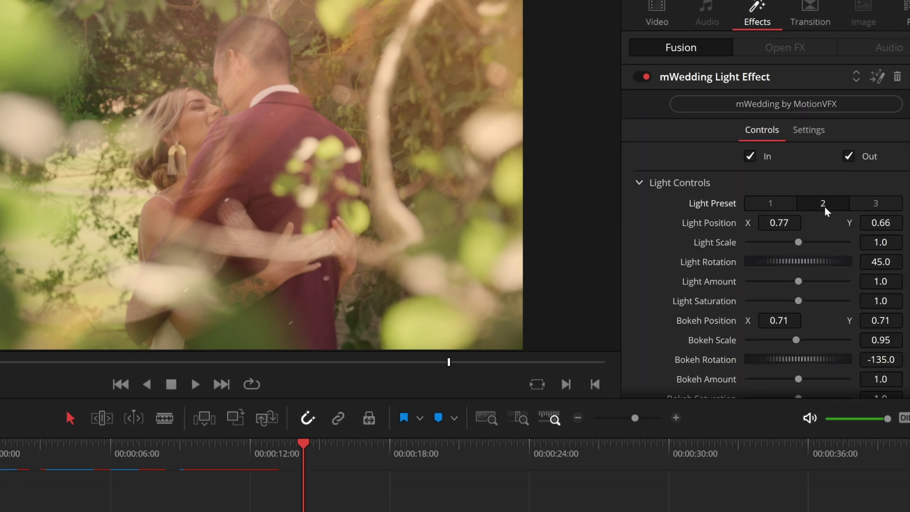
pyautogui.click(870, 205)
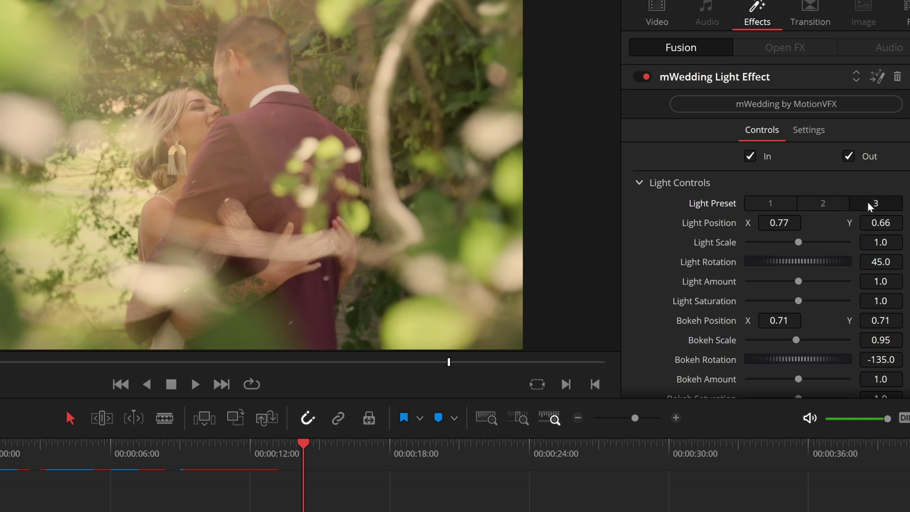
pyautogui.click(829, 204)
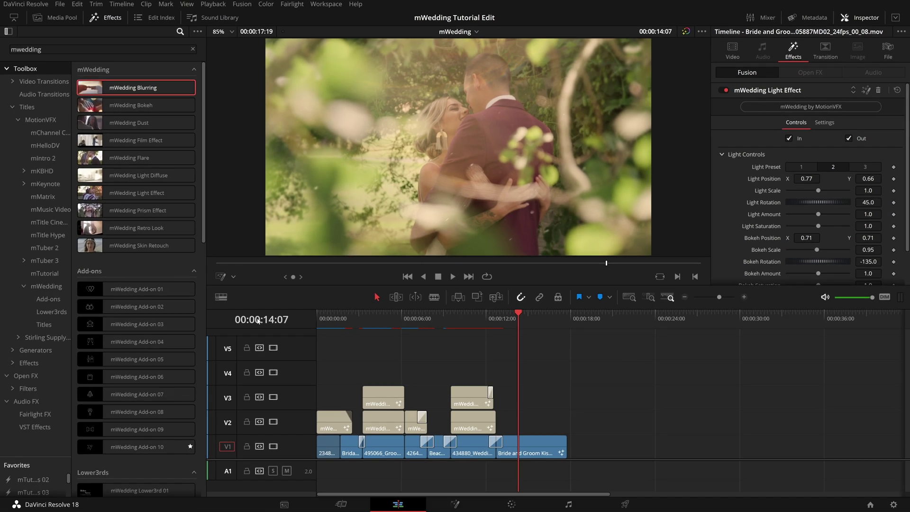
# - Place mWedding Title 02 on V3 above the kissing clip and rewind to its start
pyautogui.scroll(4, 150, 274)
pyautogui.scroll(-5, 151, 274)
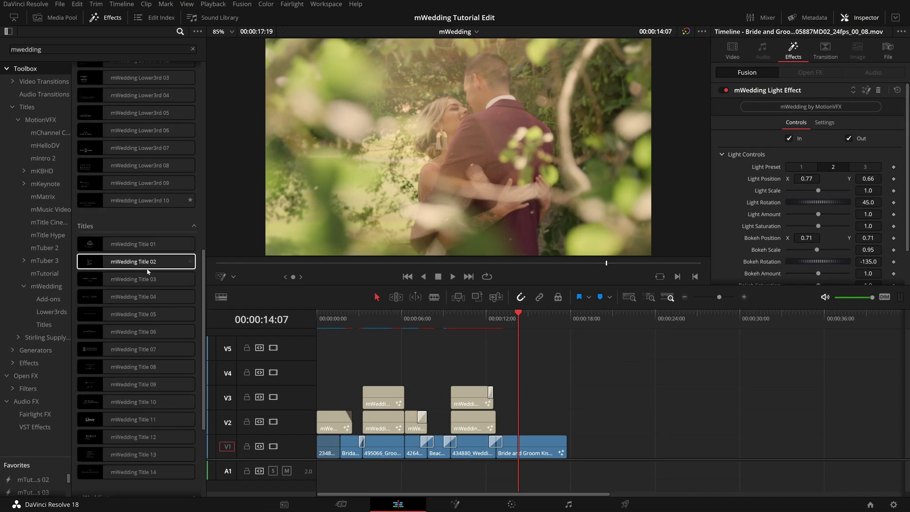
pyautogui.moveTo(261, 302); pyautogui.dragTo(567, 397)
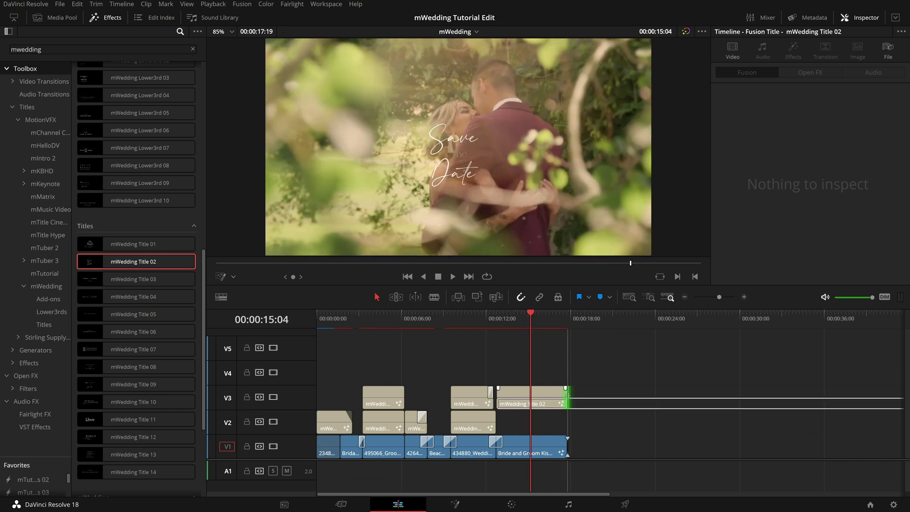
pyautogui.click(550, 400)
pyautogui.moveTo(506, 322); pyautogui.dragTo(532, 346)
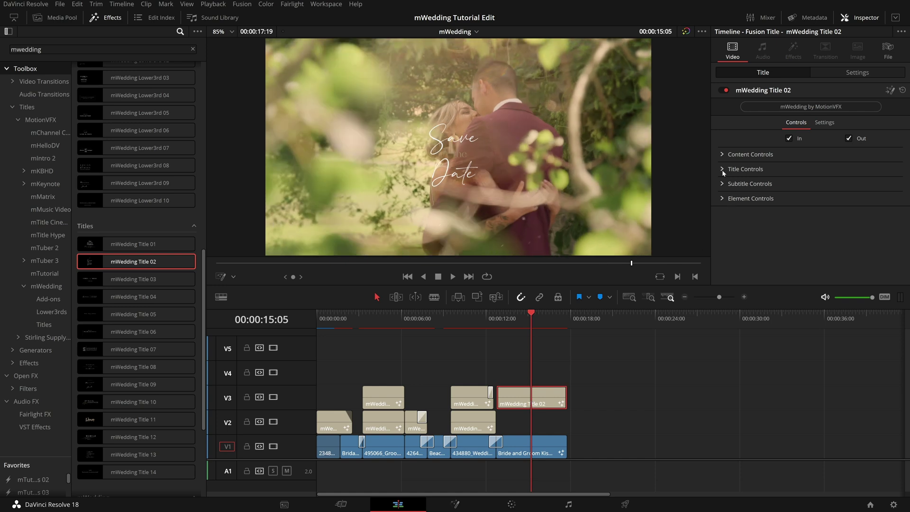
# - Inspect the title's subtitle controls and colour options, leaving the colour unchanged
pyautogui.click(723, 169)
pyautogui.scroll(-5, 761, 200)
pyautogui.click(726, 263)
pyautogui.scroll(-3, 739, 252)
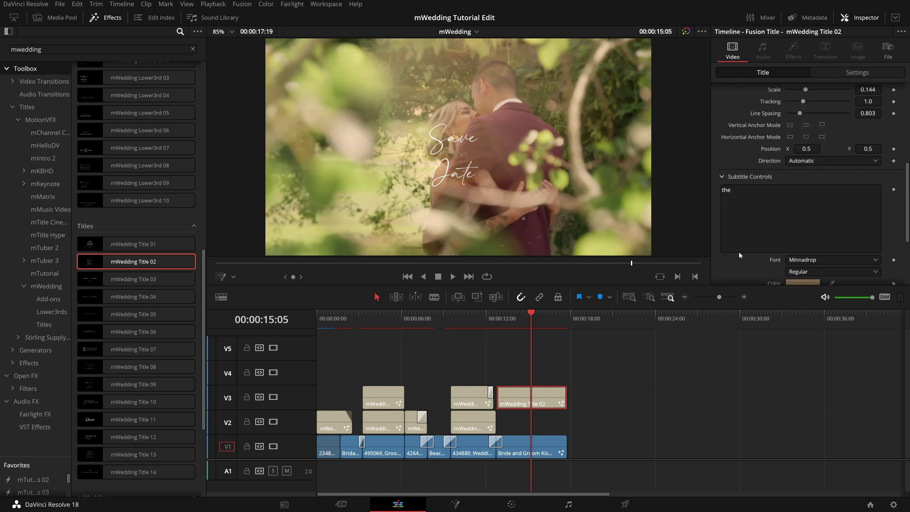
pyautogui.scroll(-3, 739, 252)
pyautogui.click(797, 228)
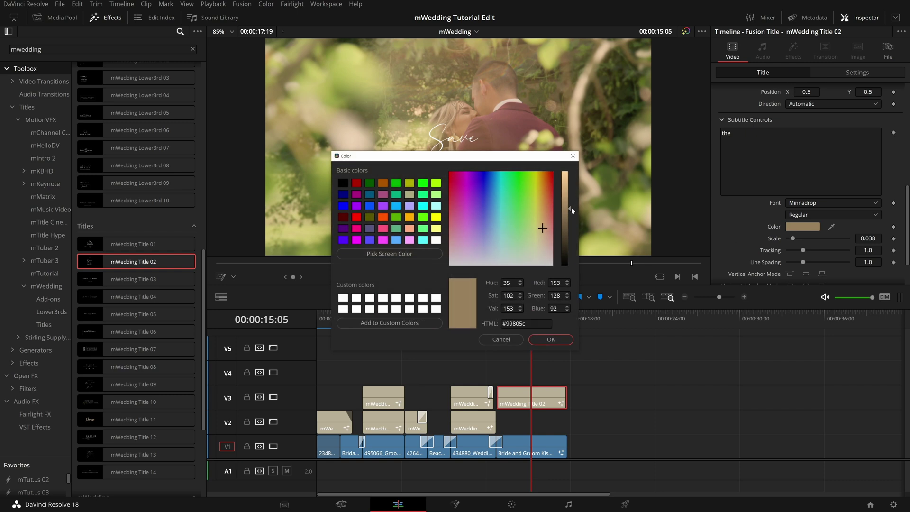
pyautogui.click(550, 340)
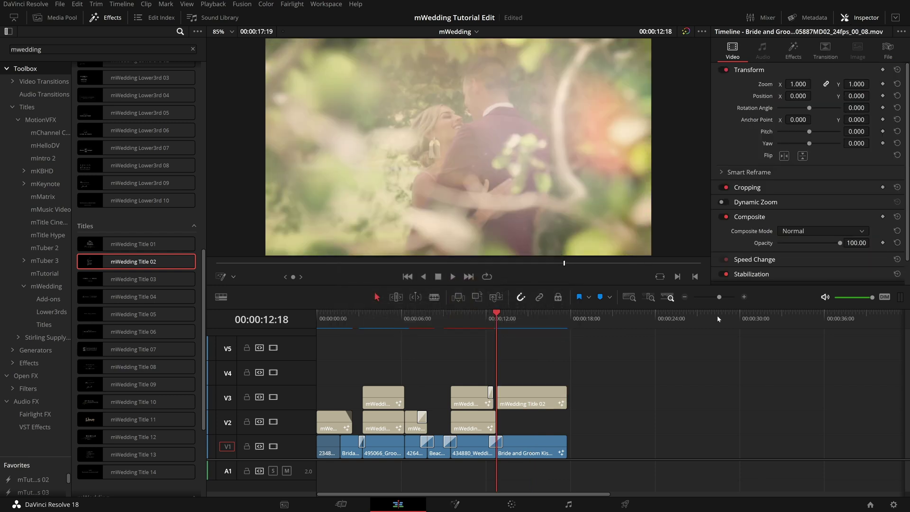
# - Play back from the title's start to preview the 'Save the Date' lettering over the couple
pyautogui.press('space')
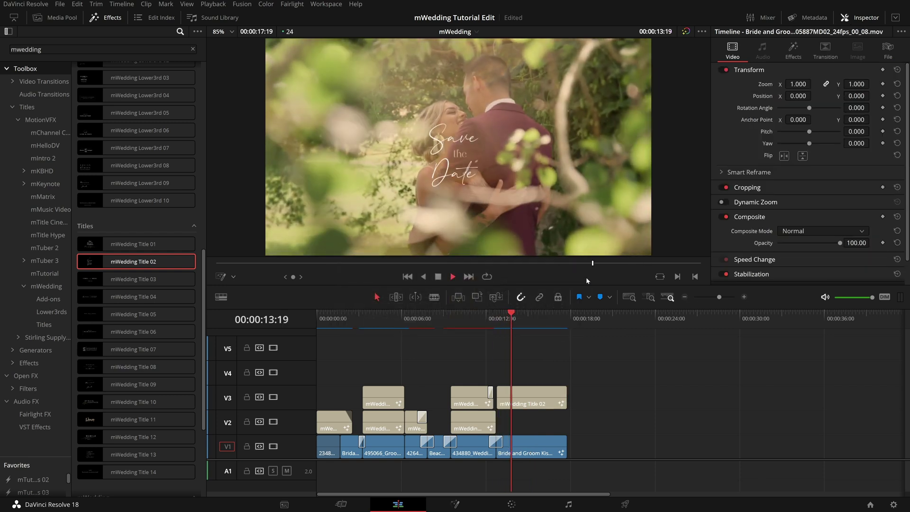